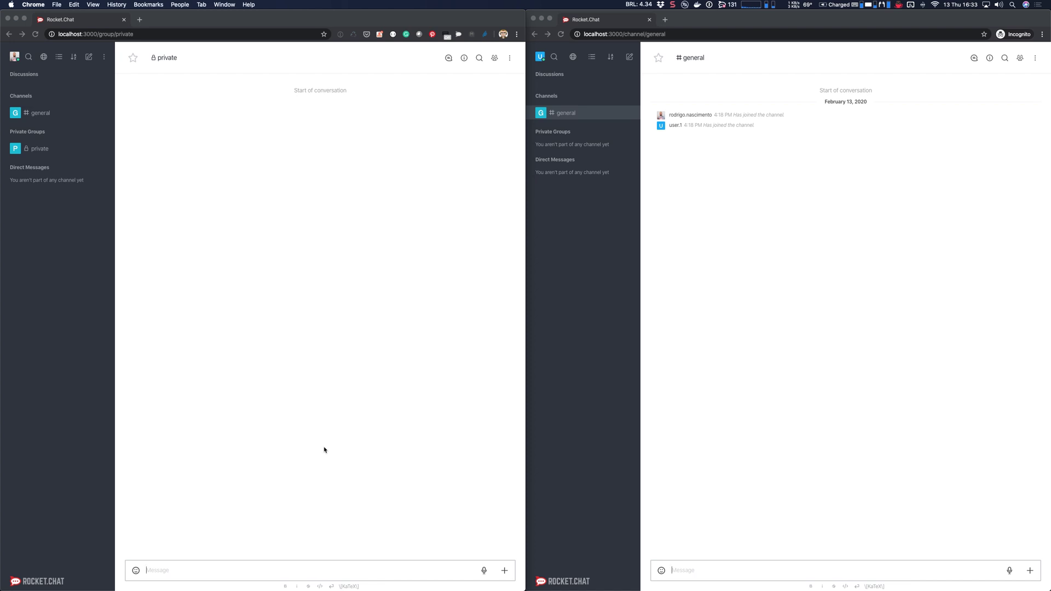
Step: Start typing /invi in the private group's message box, then clear it
click(218, 568)
text(/invi)
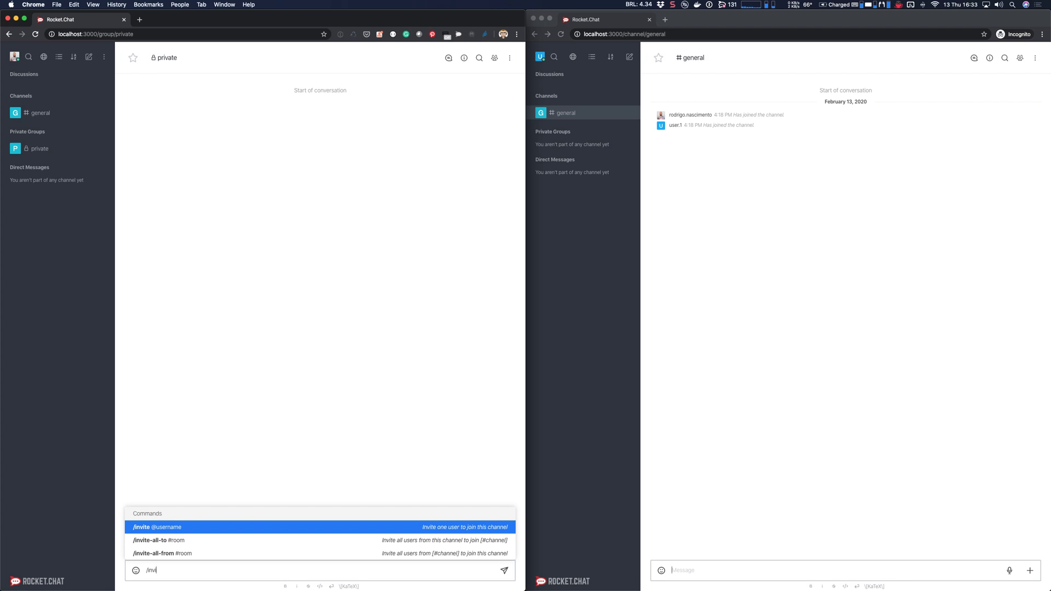
key(super+a)
key(BackSpace)
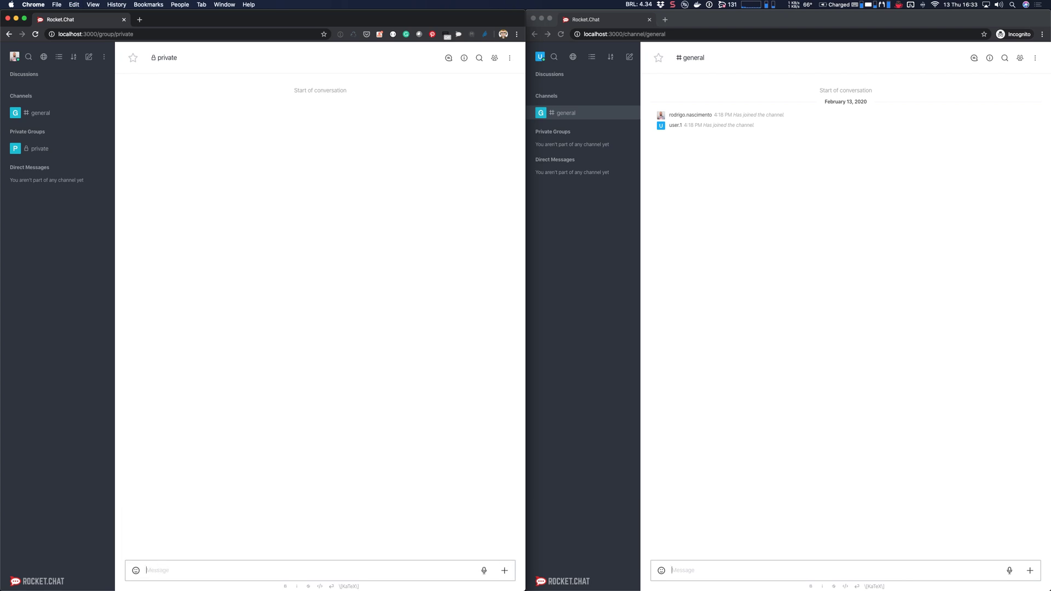
Step: Open the private group's members list, try Add users, cancel, and reopen the list
click(496, 58)
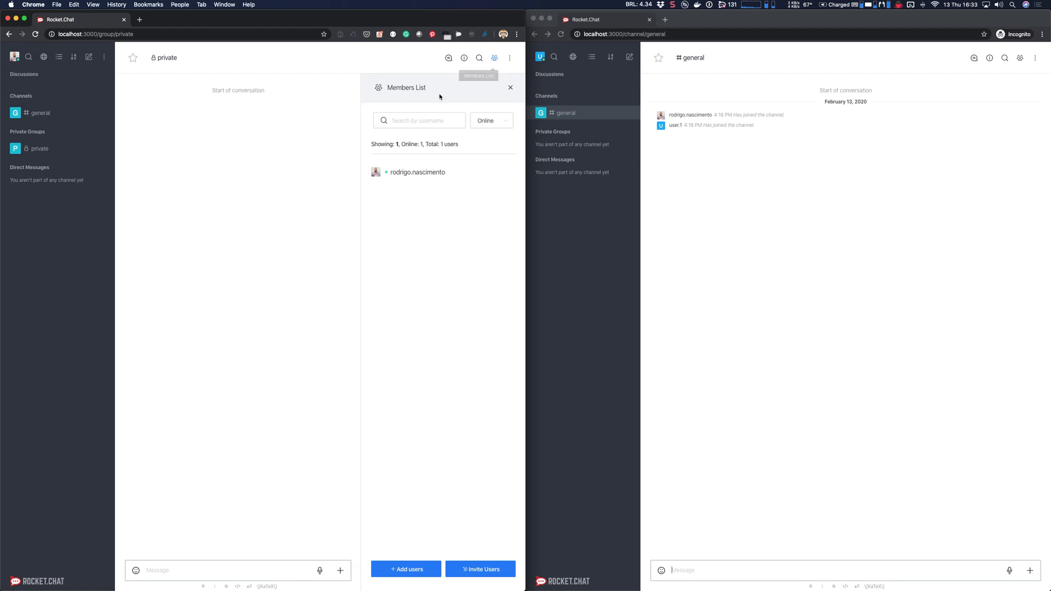
click(409, 568)
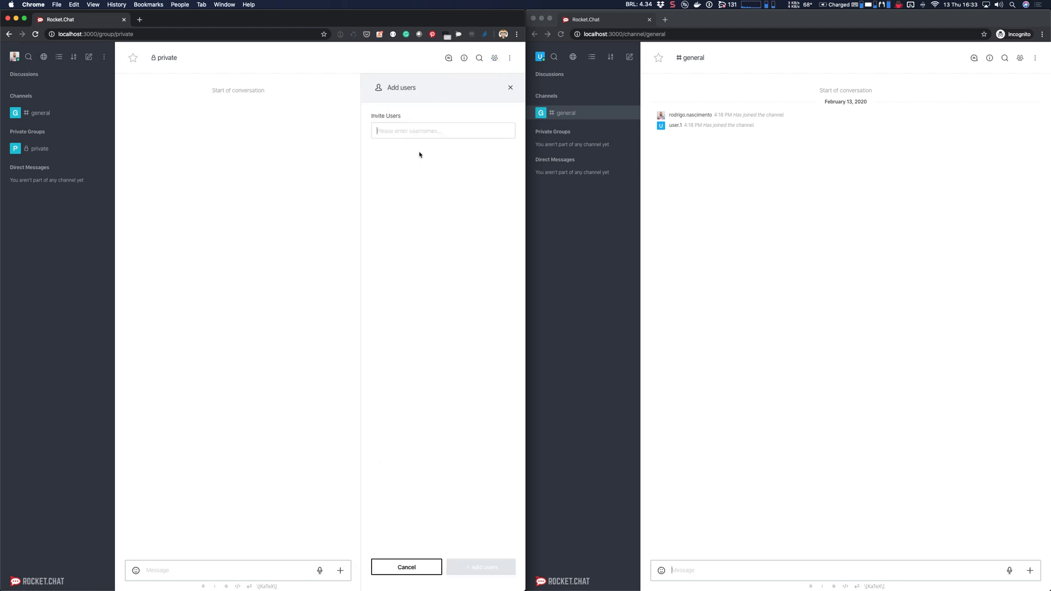
text(us)
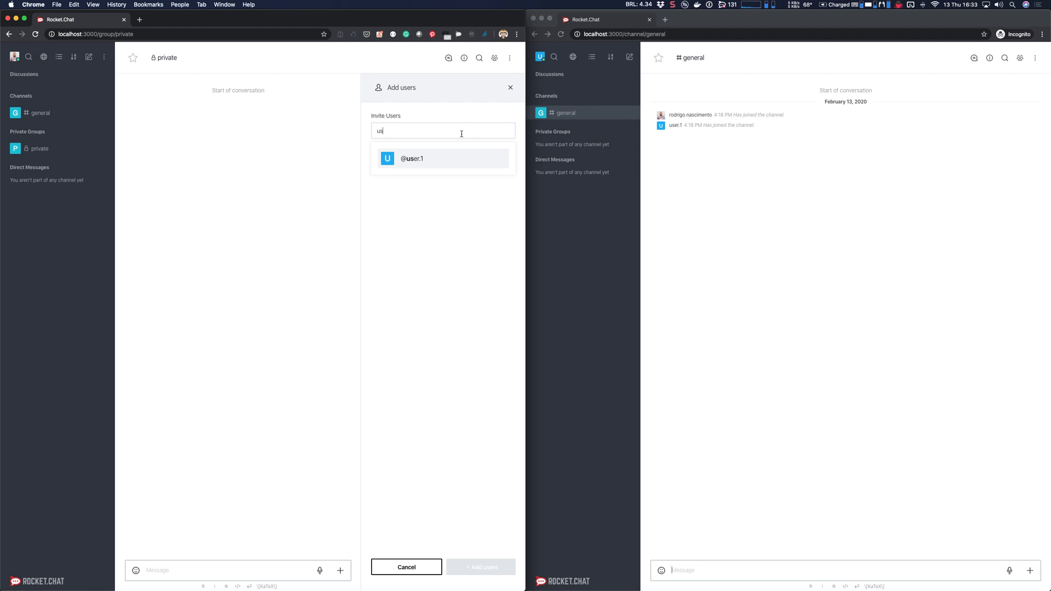
key(BackSpace)
key(BackSpace)
click(426, 574)
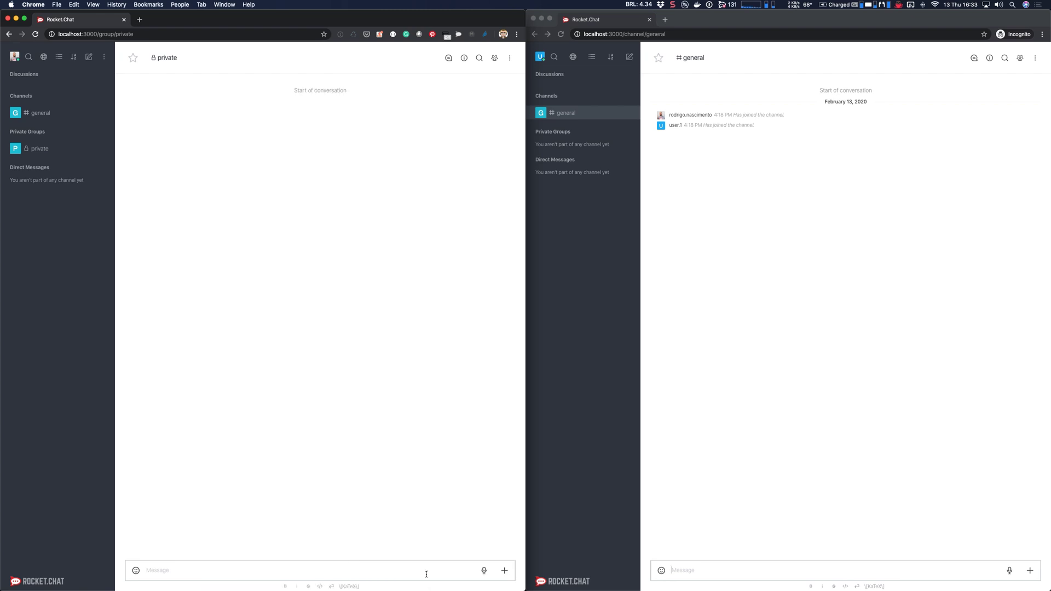
click(495, 57)
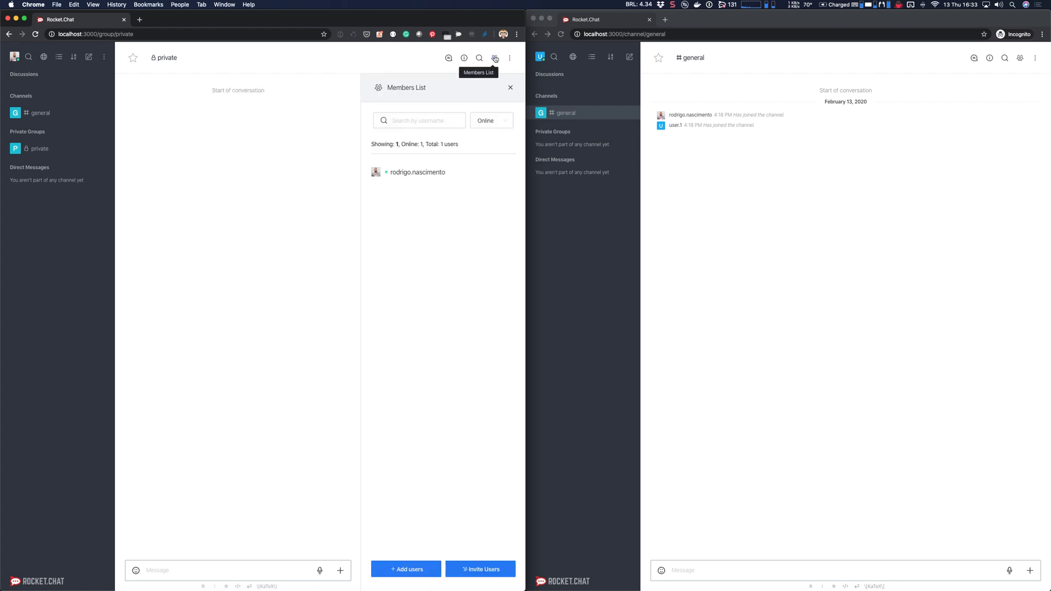
Step: Generate a new private-group invite limited to 7 days expiration and 10 max uses, and copy it
click(481, 571)
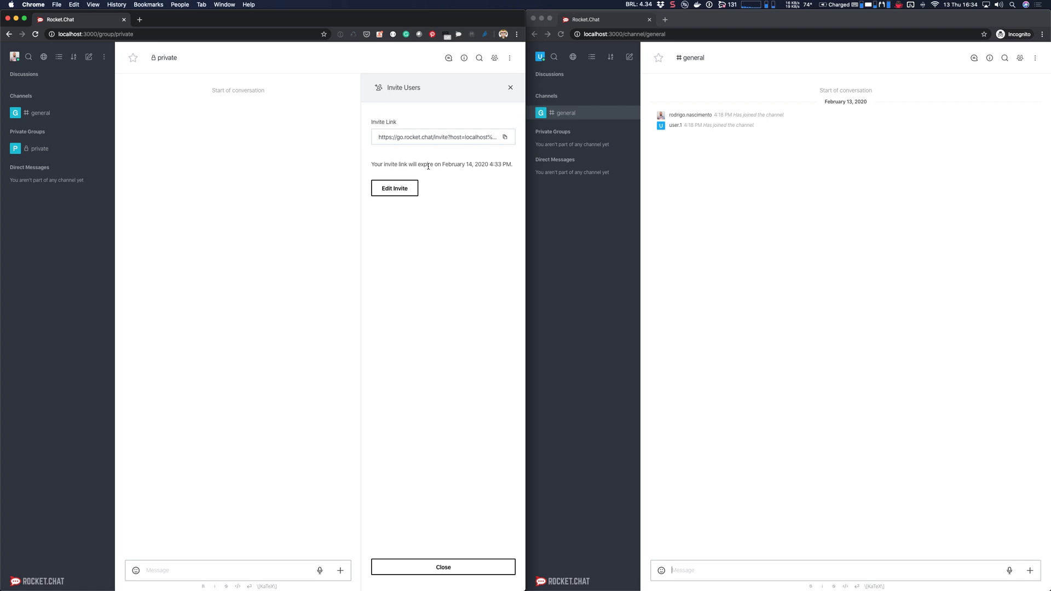
click(396, 189)
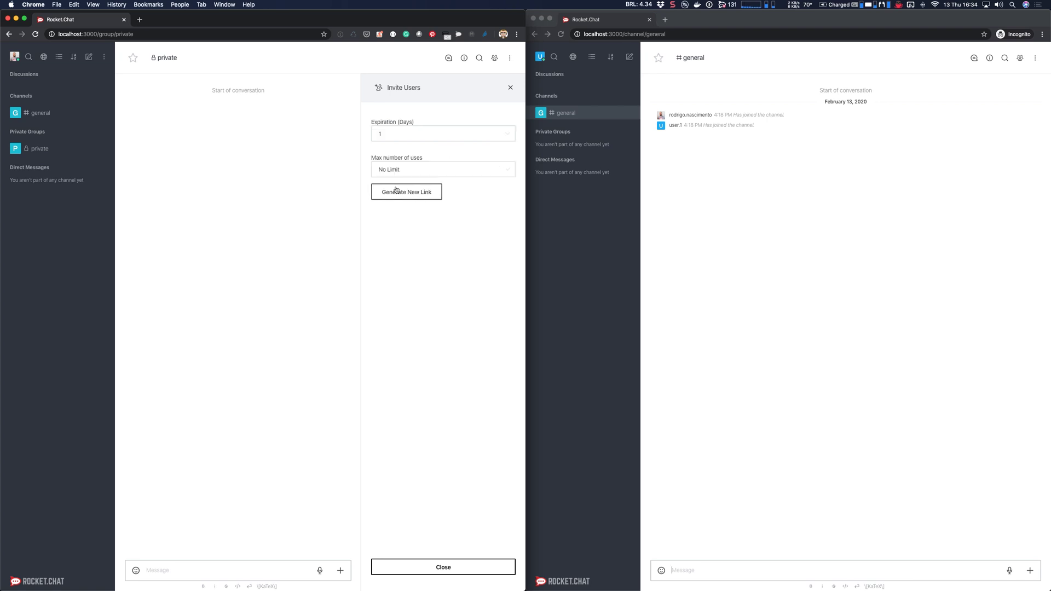
click(404, 137)
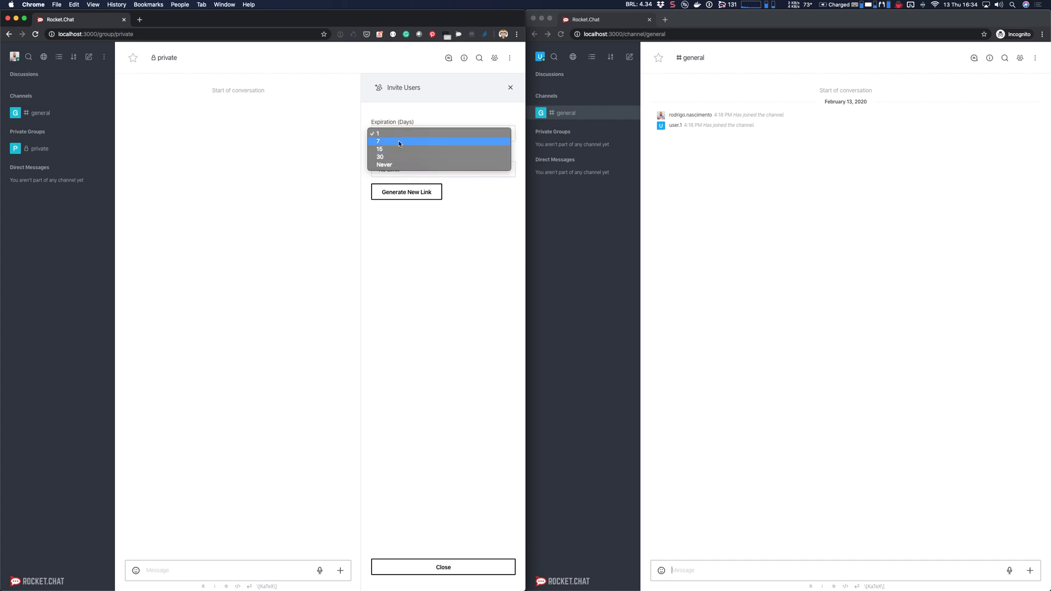
click(399, 144)
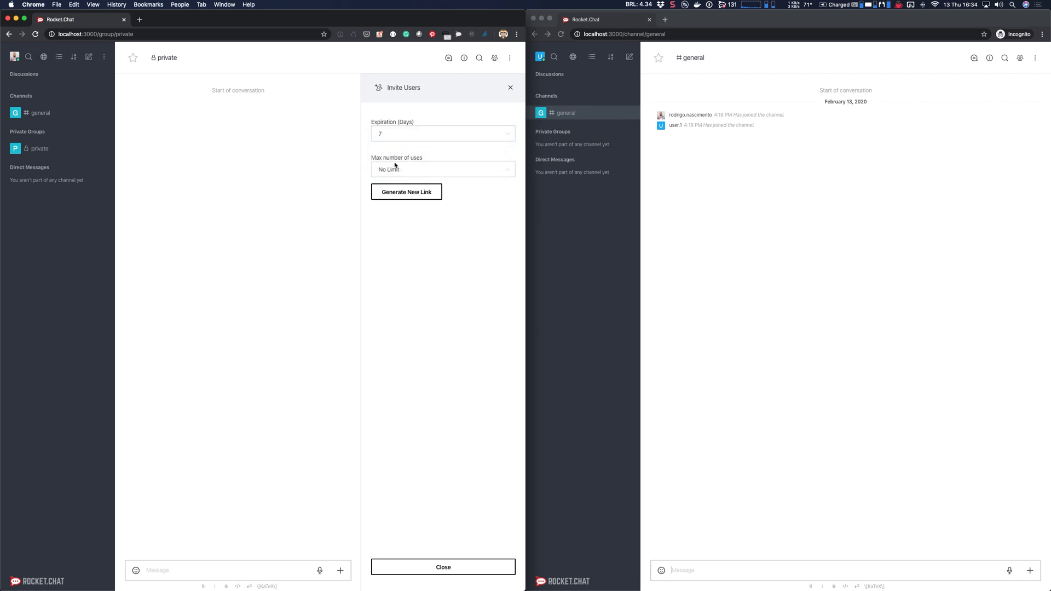
click(413, 169)
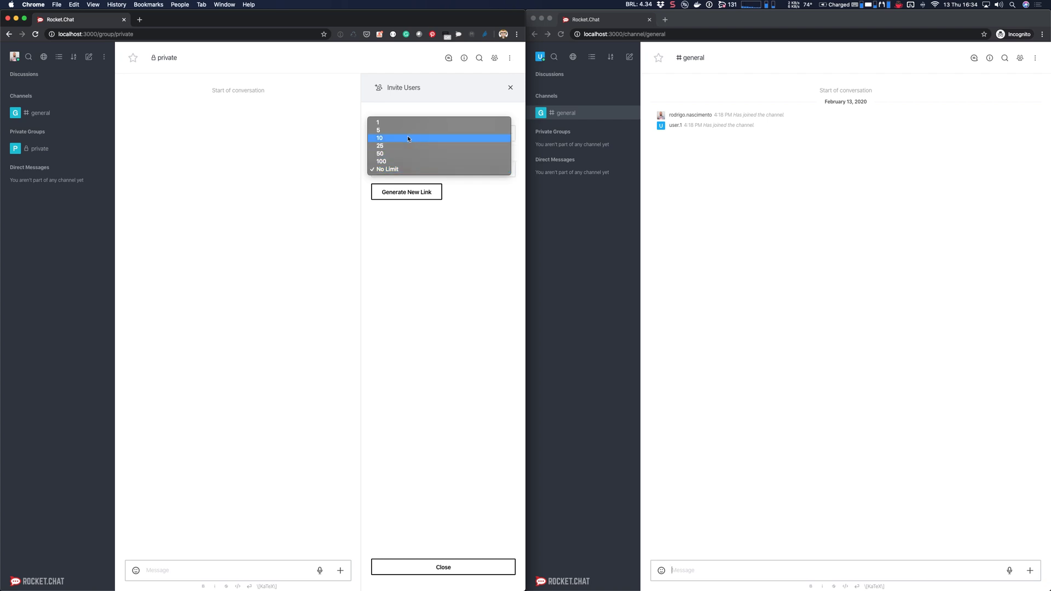
click(408, 138)
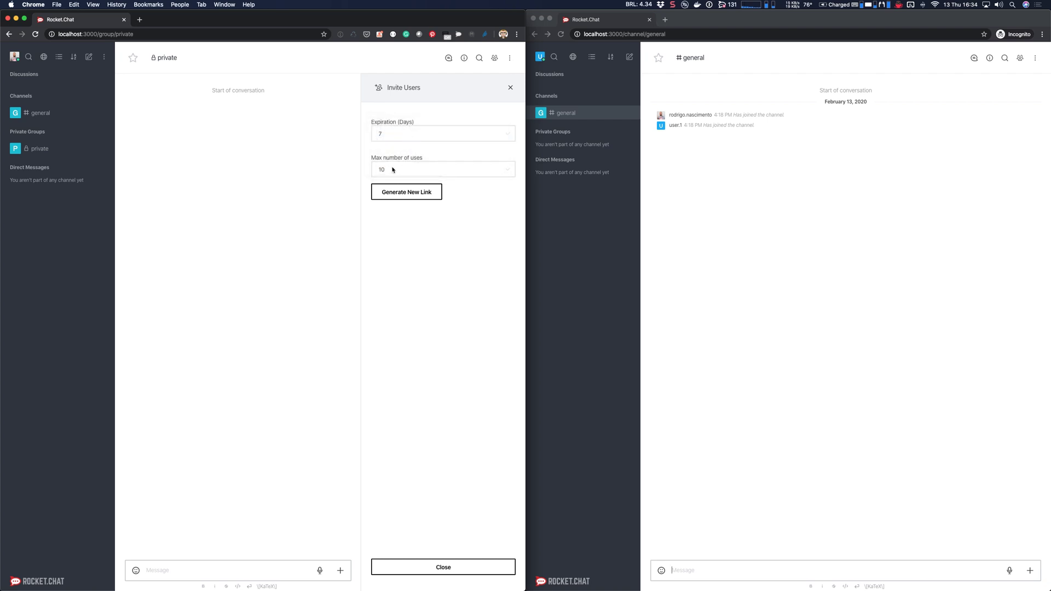
click(400, 198)
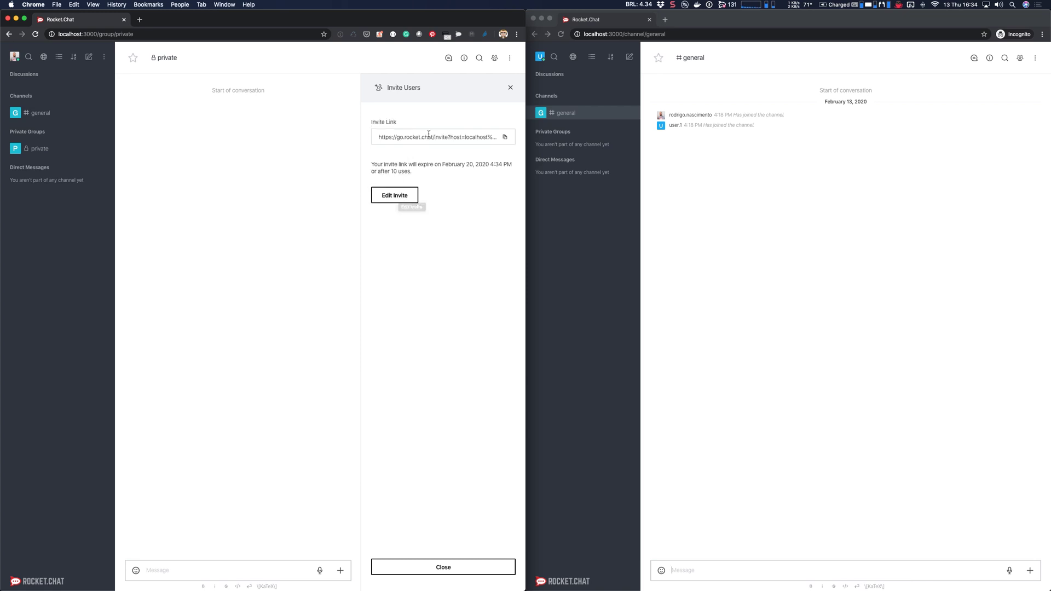
click(506, 137)
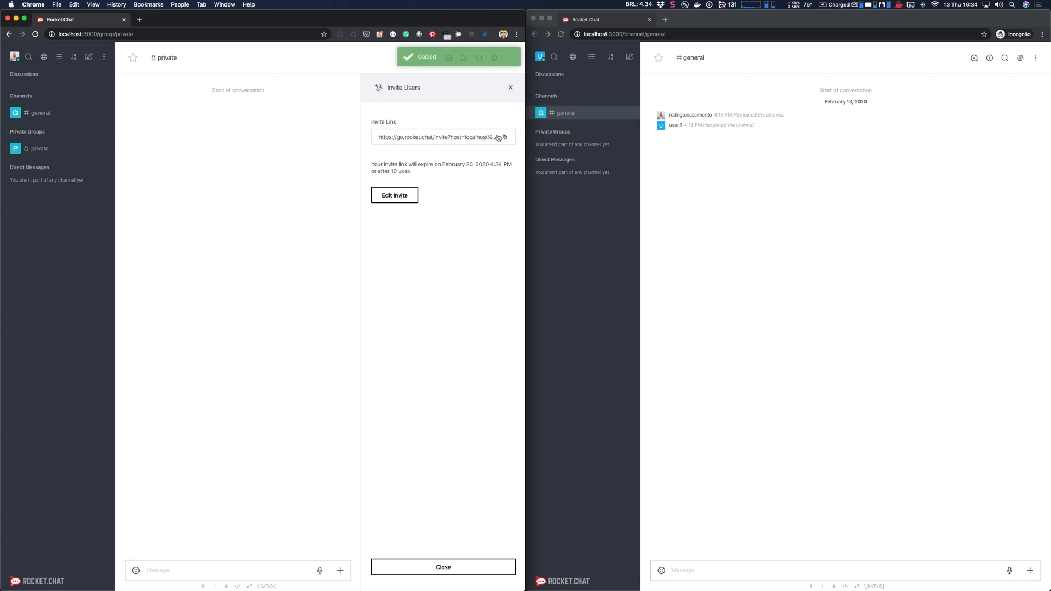
Step: Paste and send the invite link in #general, then check it in the second user's window
click(55, 119)
click(208, 577)
key(super+v)
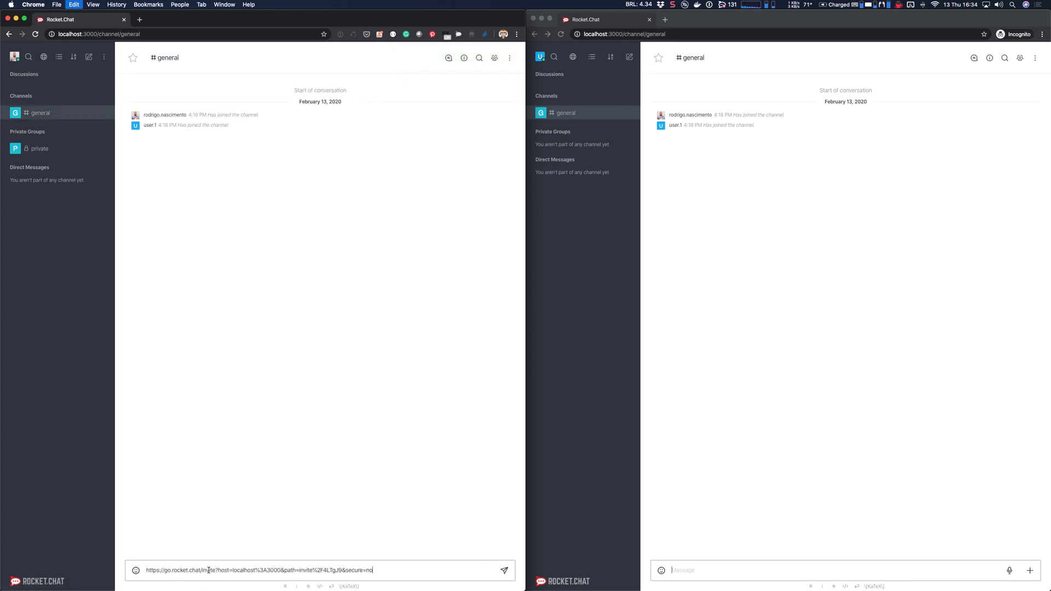
key(Return)
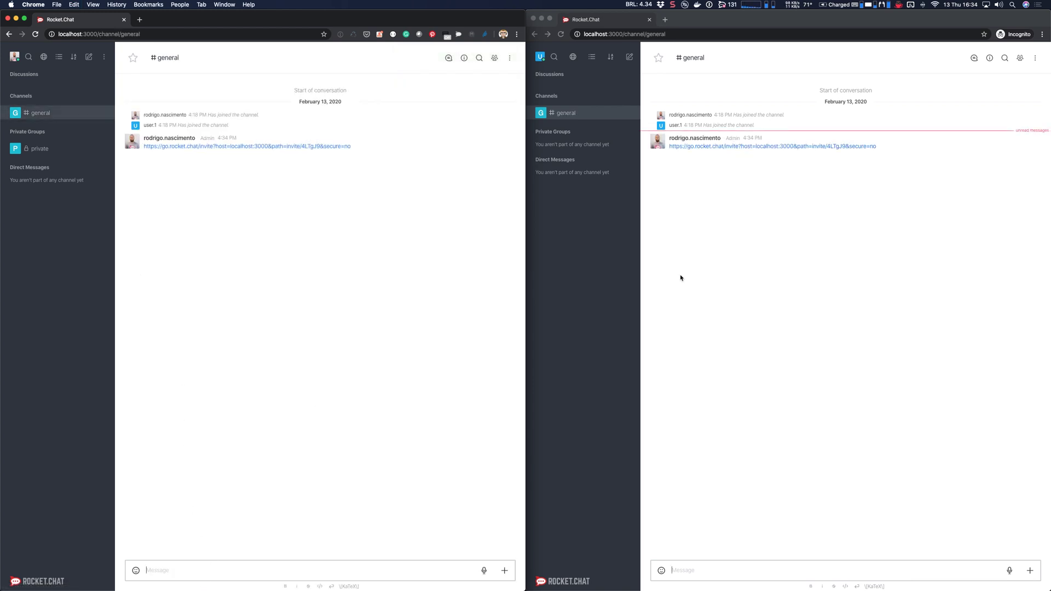
click(705, 275)
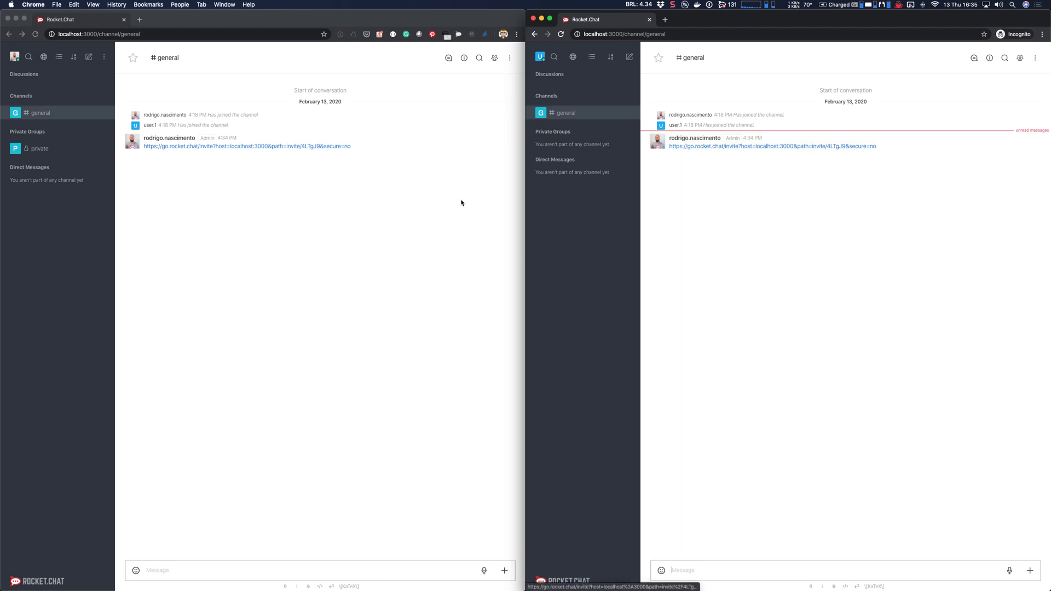
click(387, 221)
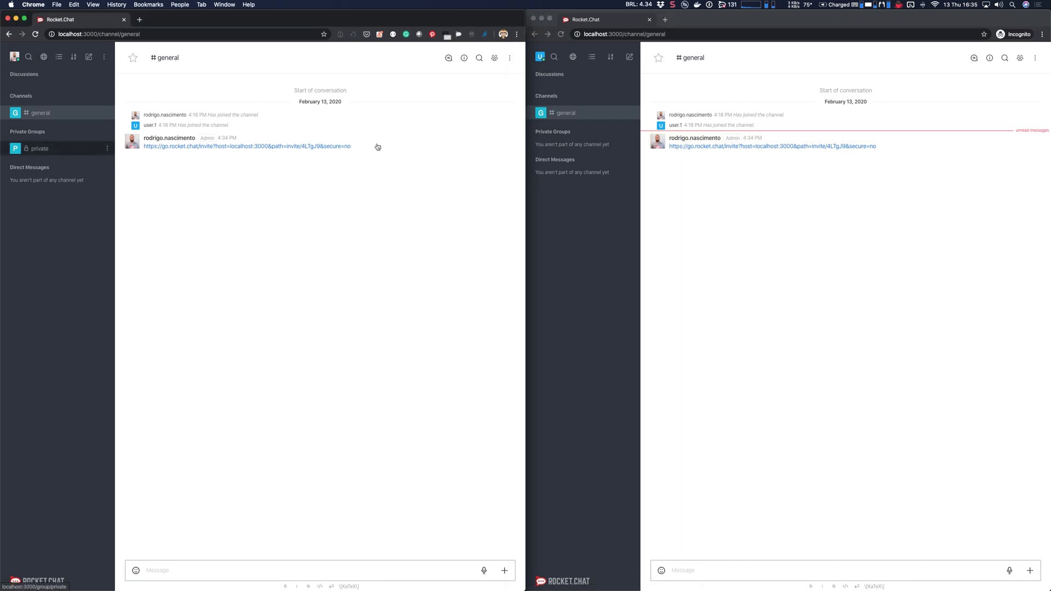
click(749, 170)
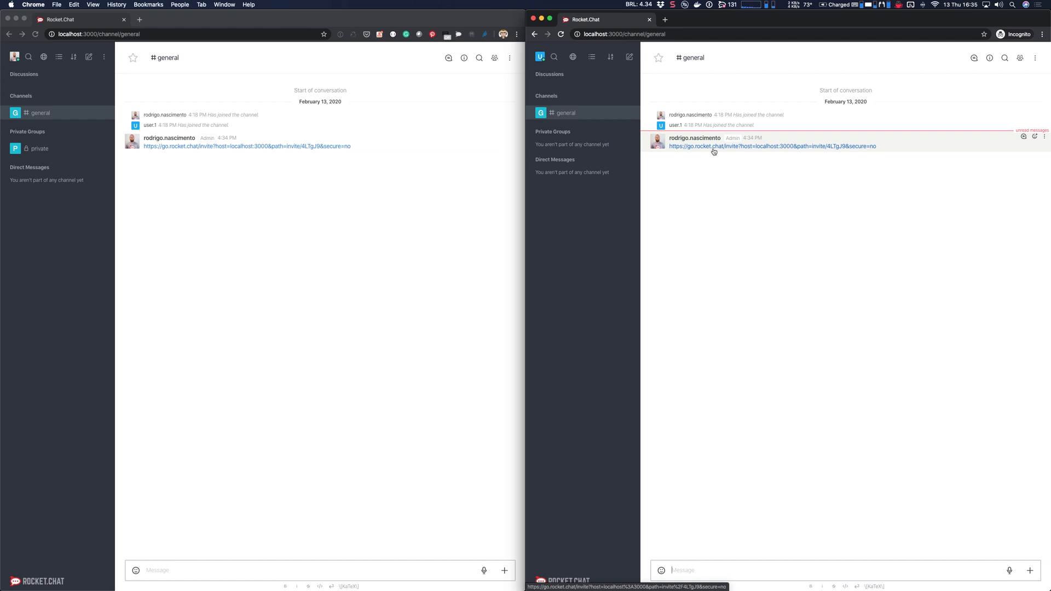
Step: As the second user, follow the posted invite link through the web application to join 'private'
click(714, 150)
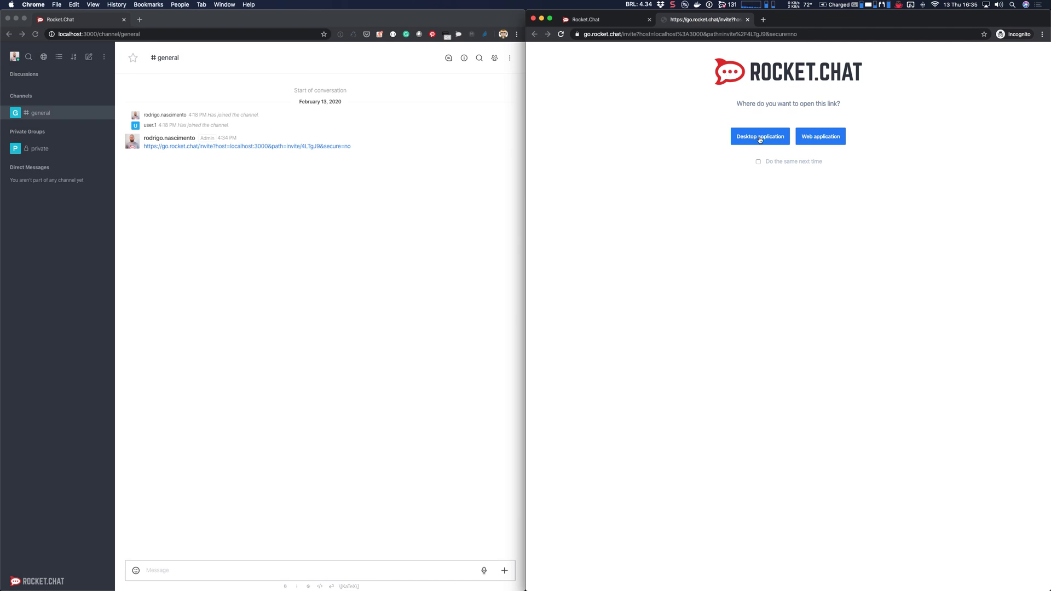
click(812, 138)
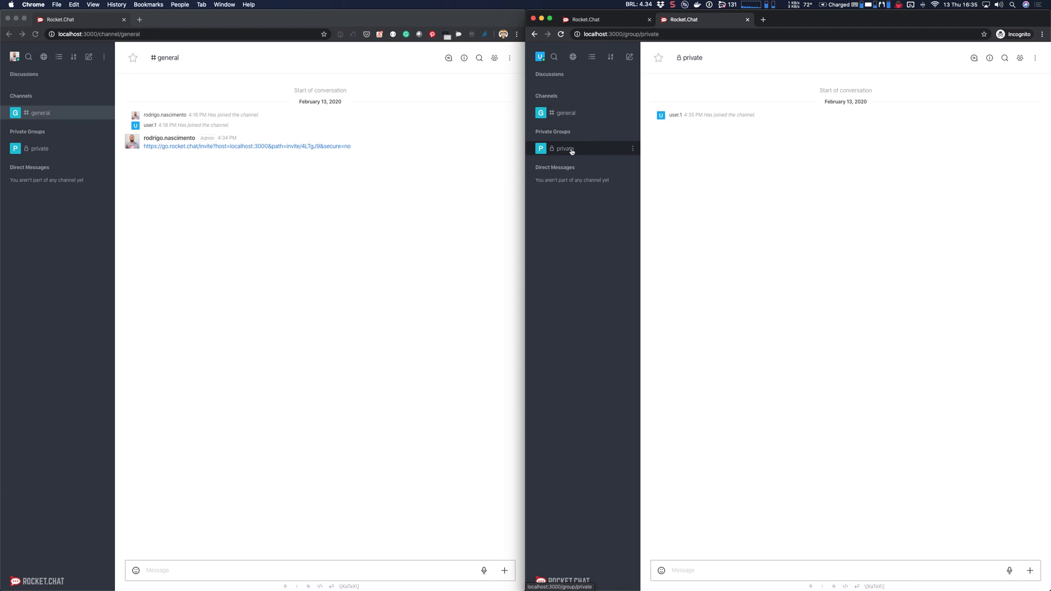
click(457, 203)
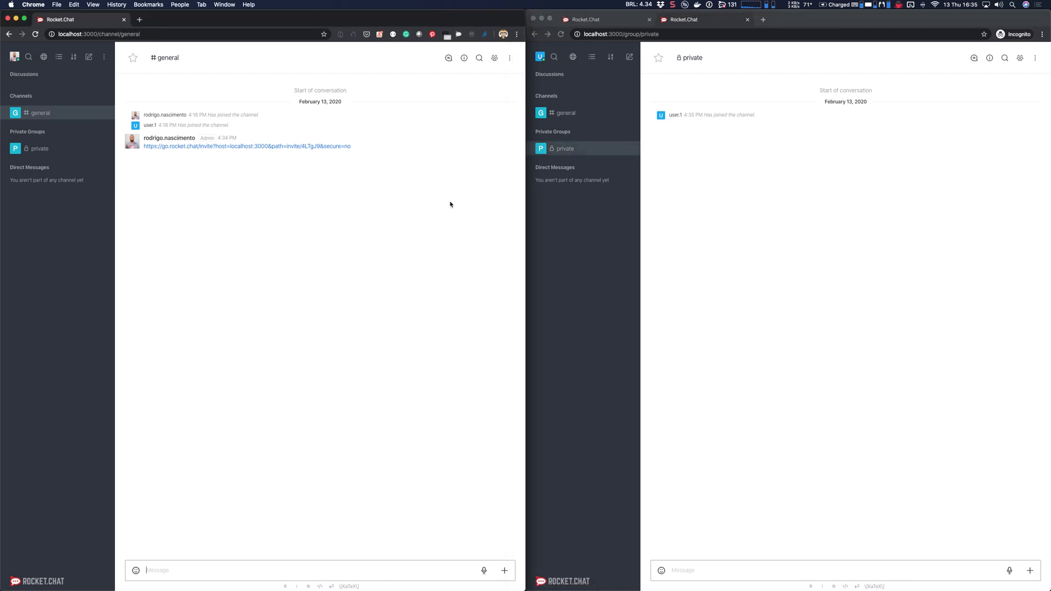
click(104, 58)
Step: View the Invites page in Administration, then close Administration to return to #general
click(137, 83)
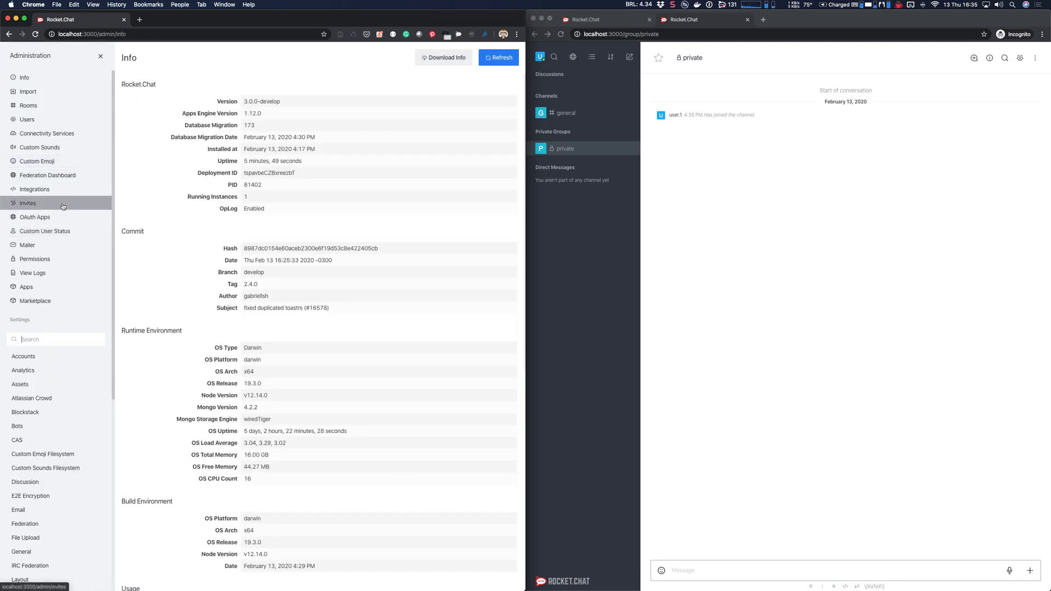
click(63, 207)
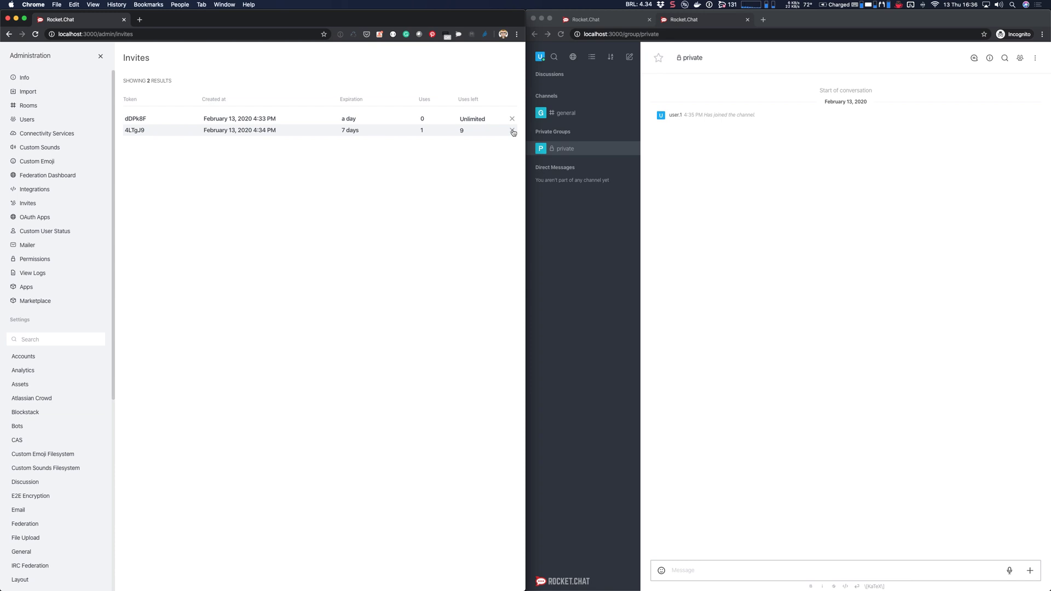
click(102, 57)
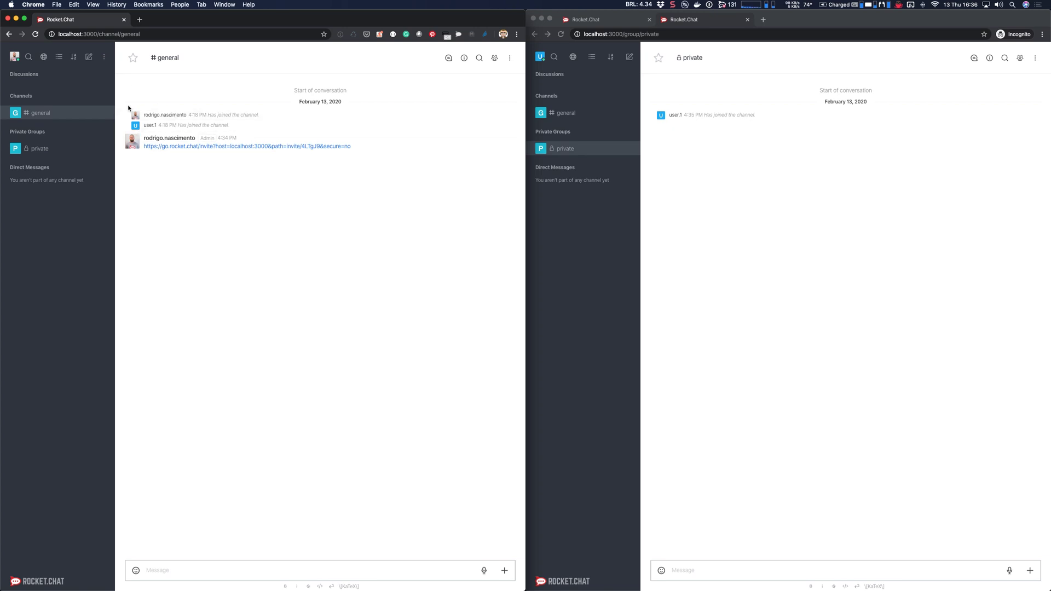
Step: In the admin window, go to Administration > Accounts and expand the Registration section
click(687, 185)
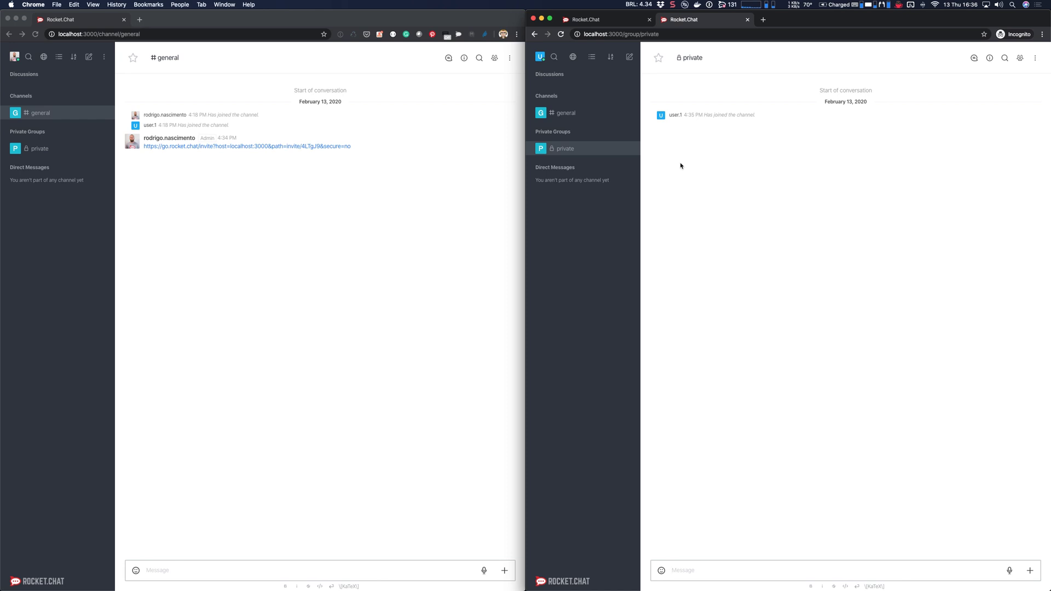
click(421, 208)
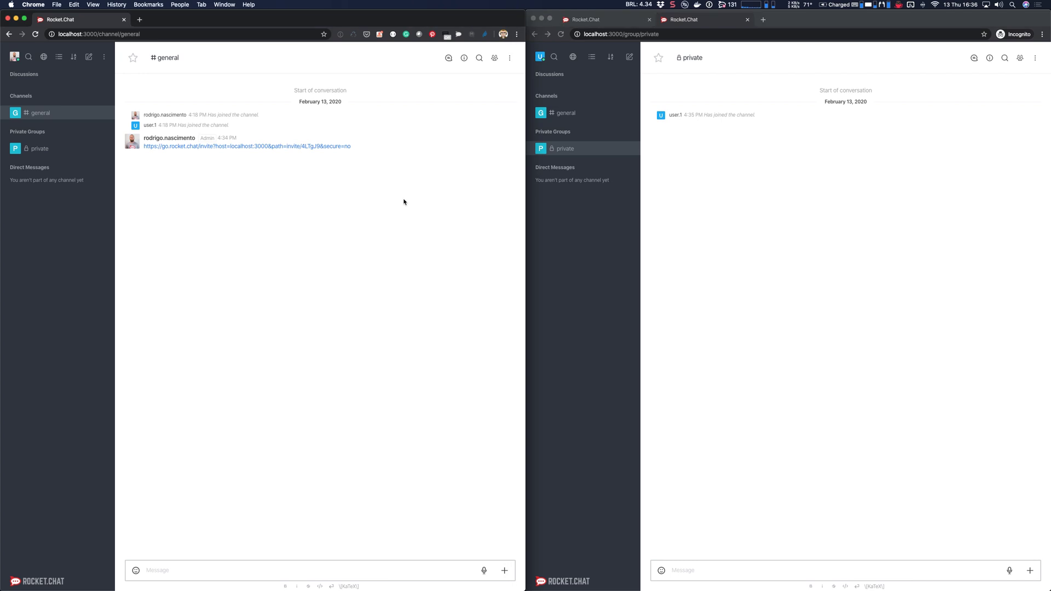
click(105, 58)
click(140, 83)
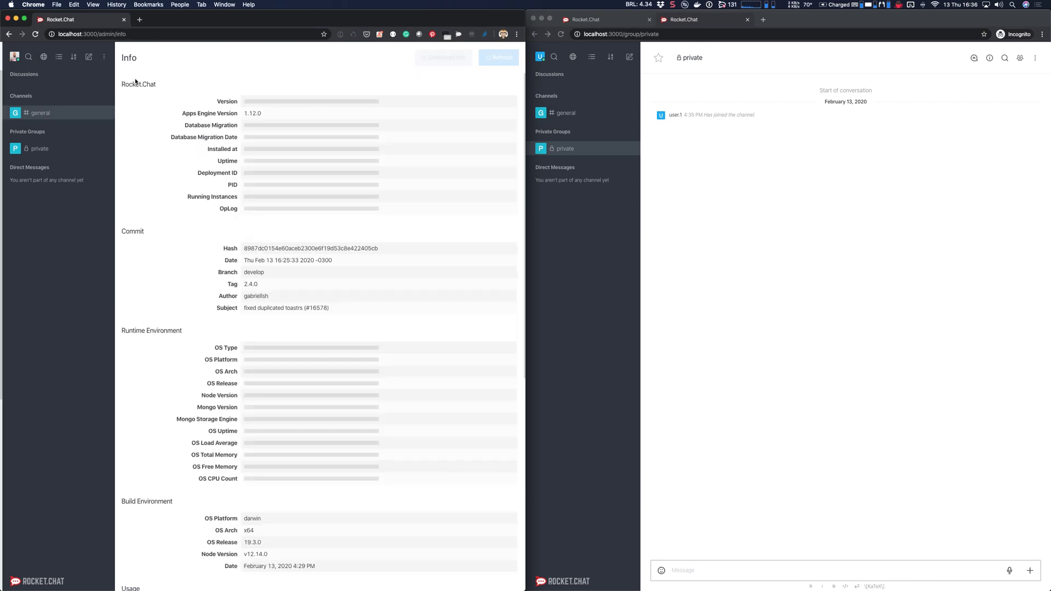
scroll(55, 383, down, 3)
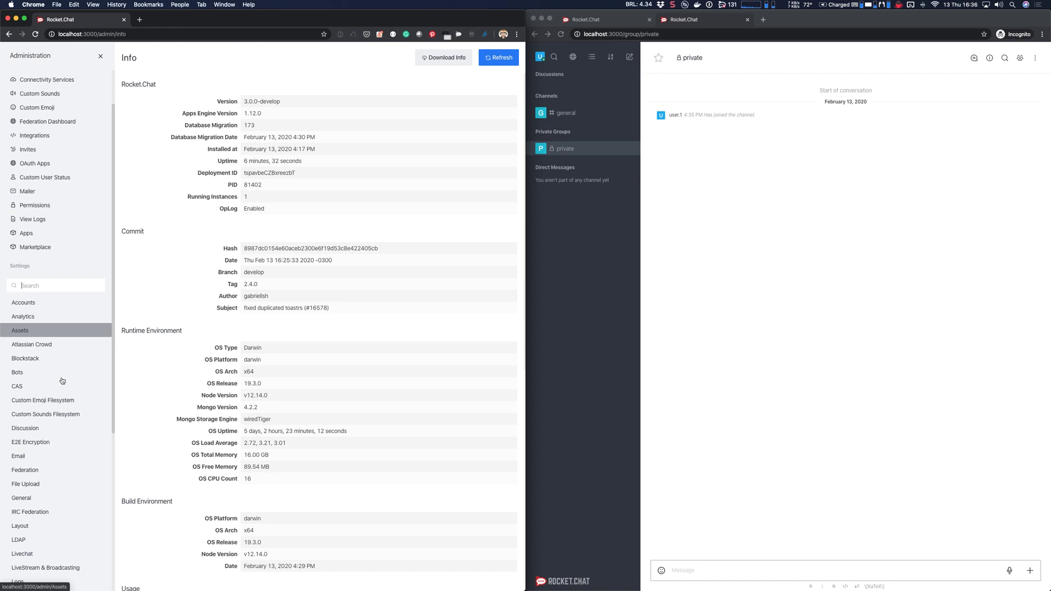
click(57, 306)
scroll(268, 405, down, 10)
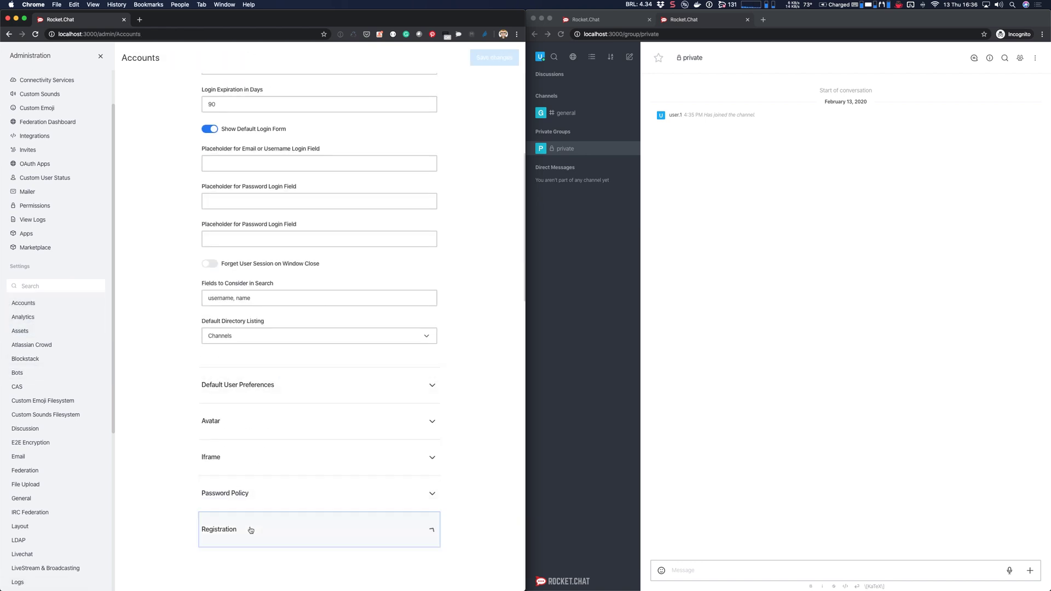
click(250, 530)
scroll(250, 530, down, 9)
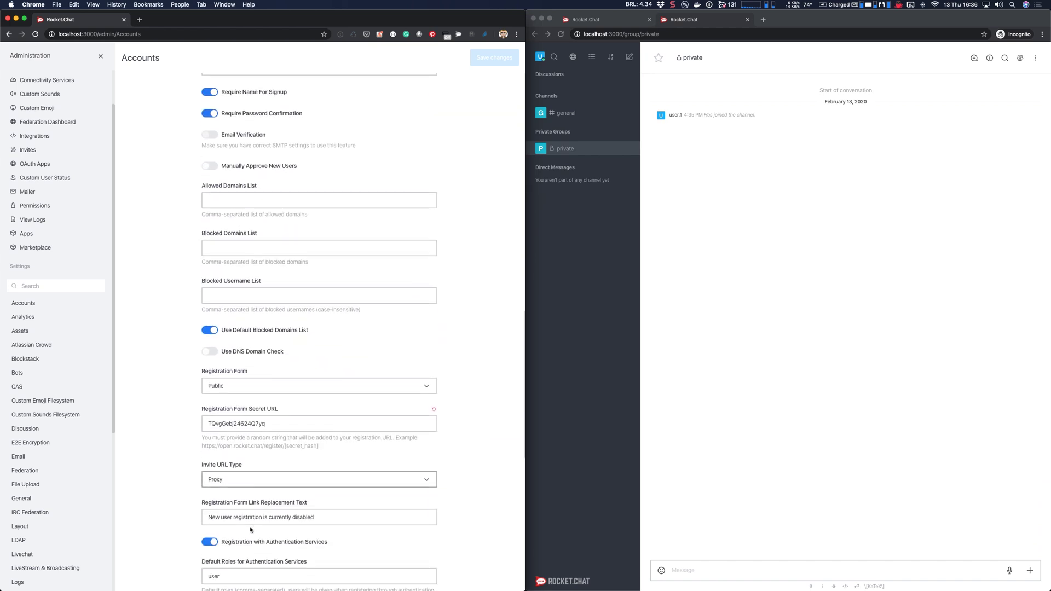
scroll(250, 529, down, 3)
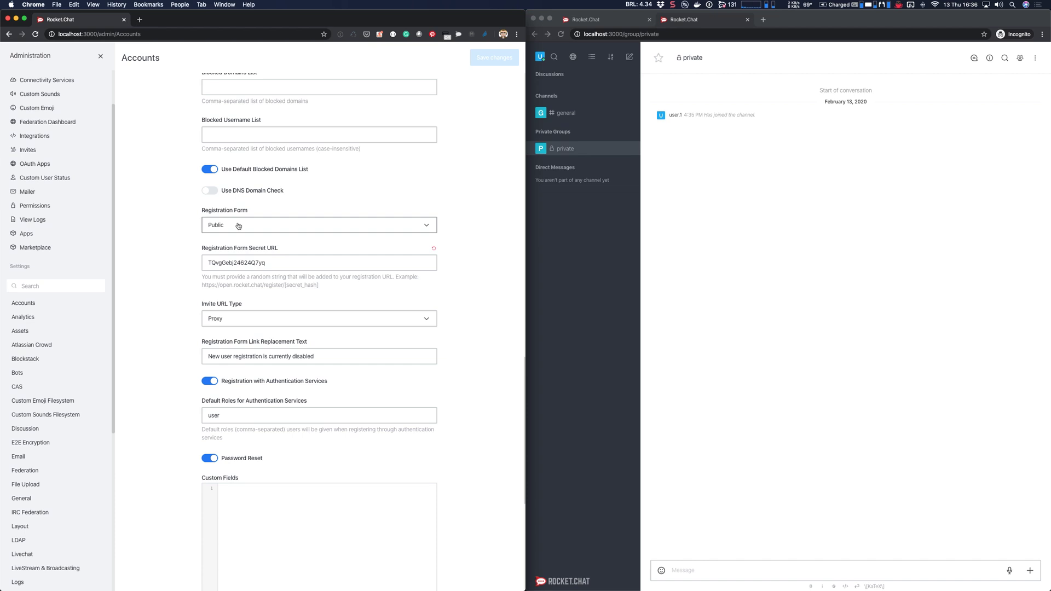
Step: Set Registration Form to Secret URL, select the generated secret string, and save the changes
click(238, 225)
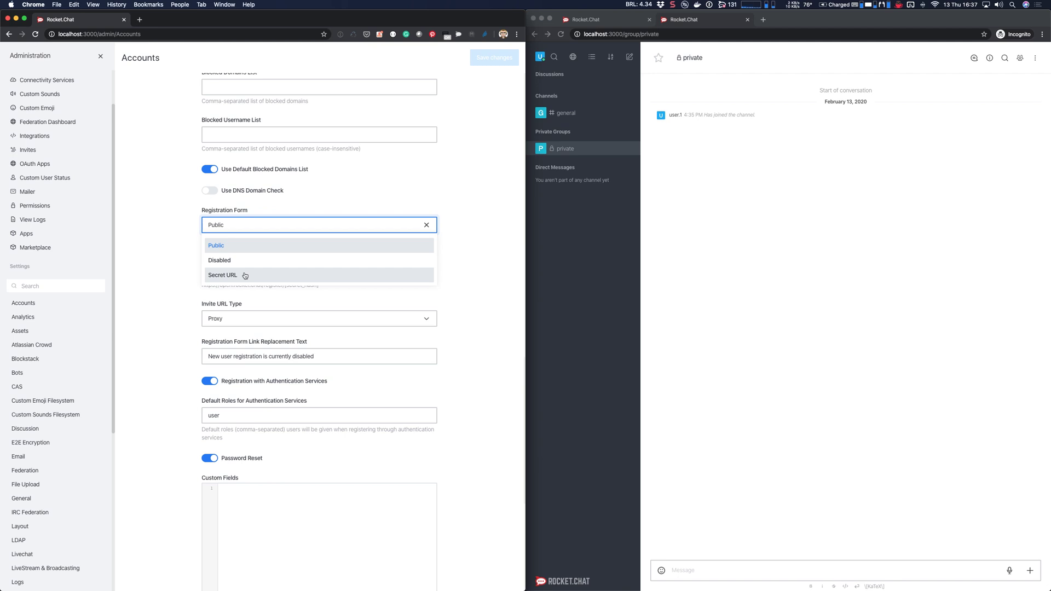
click(244, 276)
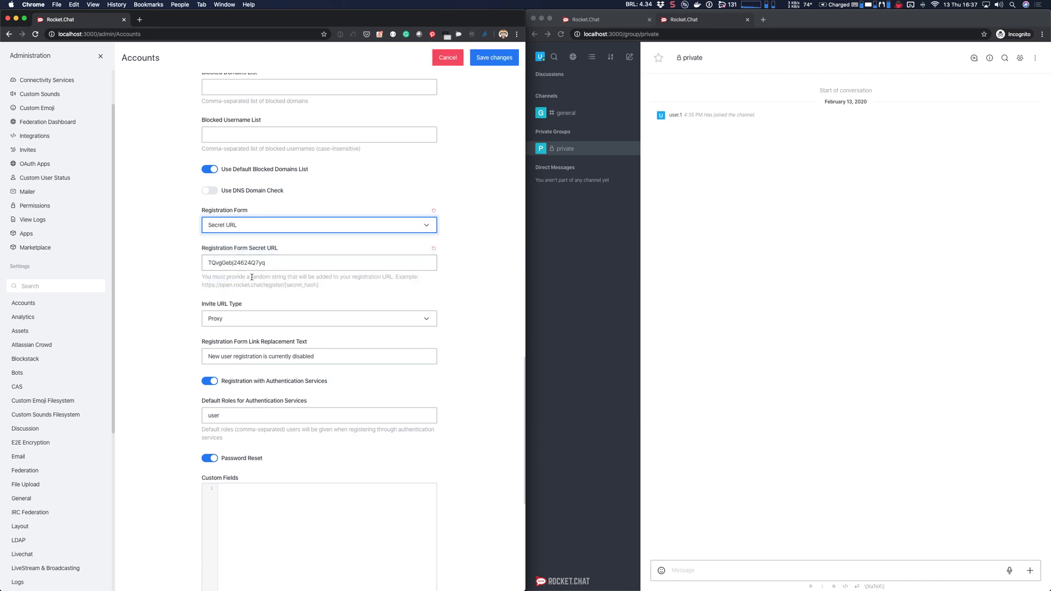
drag(208, 285, 279, 285)
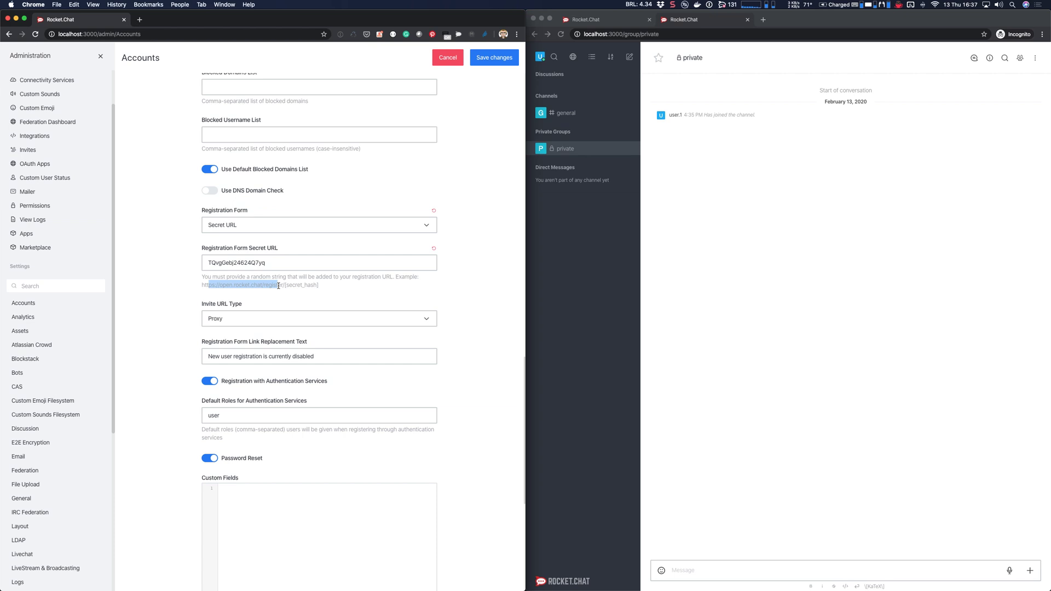
double_click(248, 265)
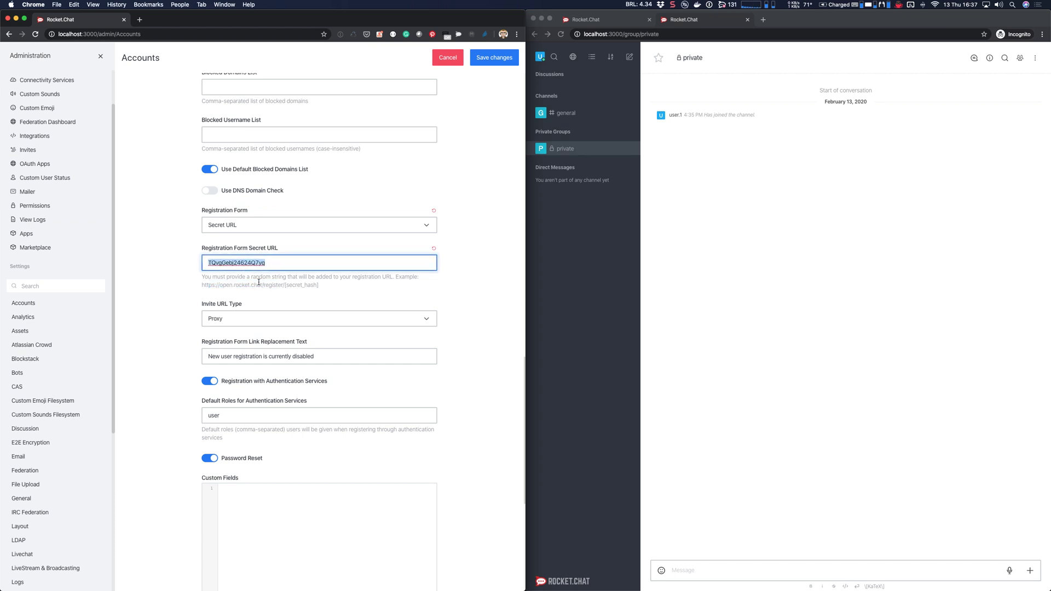
click(252, 229)
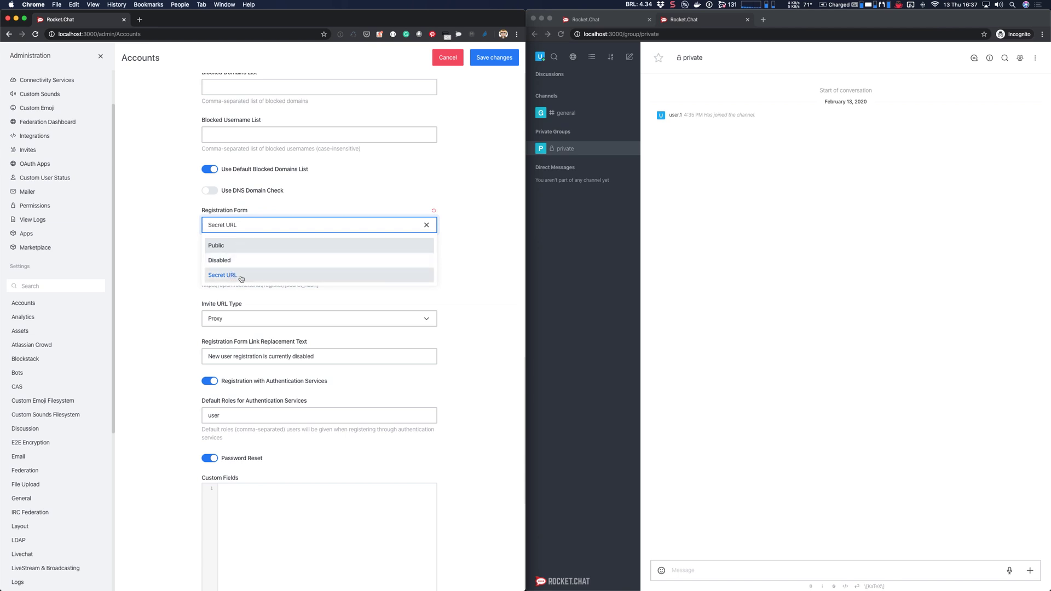
click(185, 255)
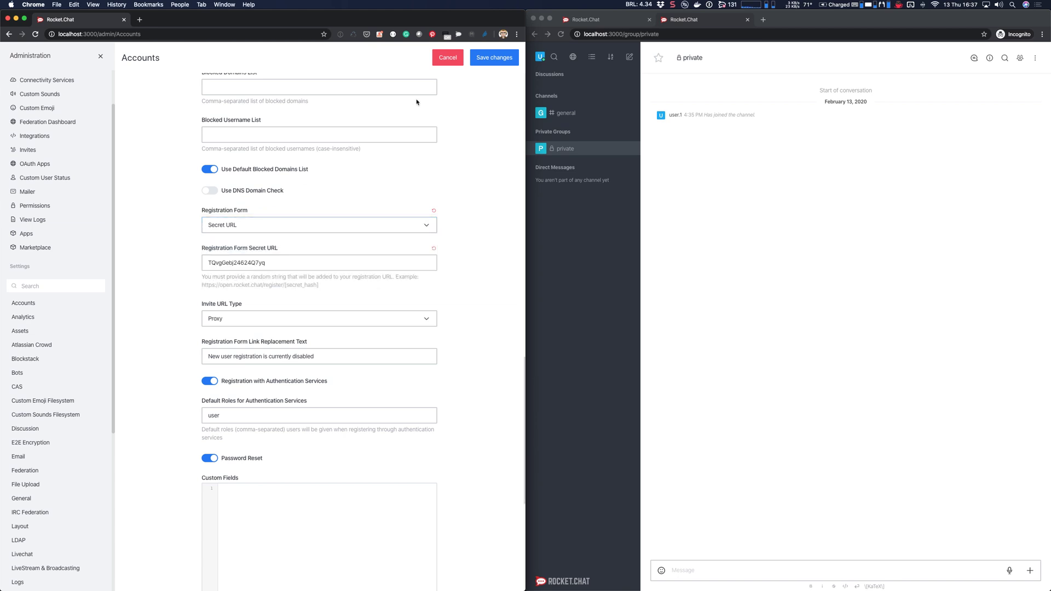
click(490, 62)
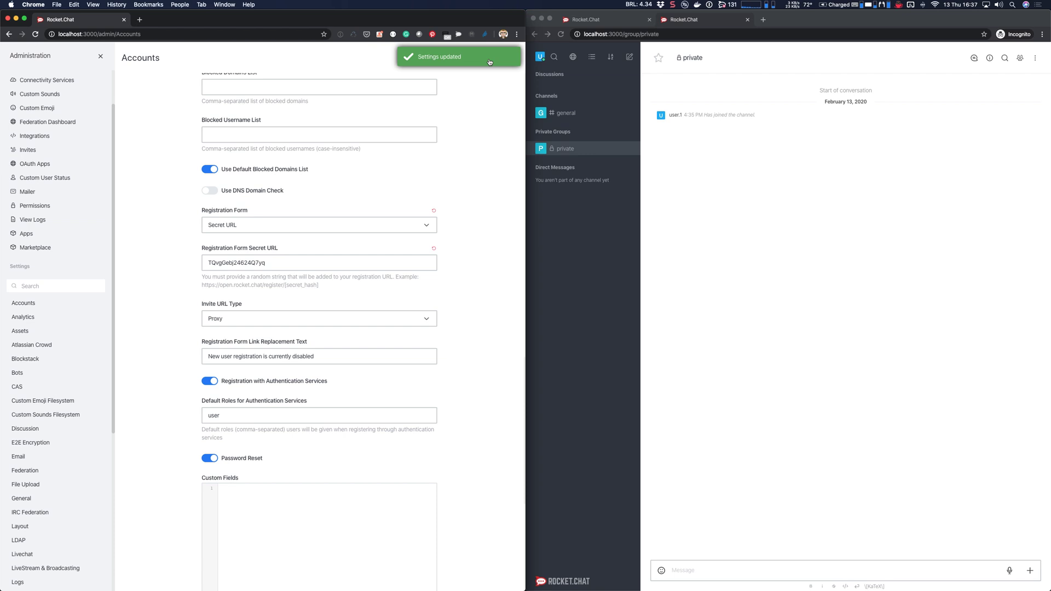
click(684, 150)
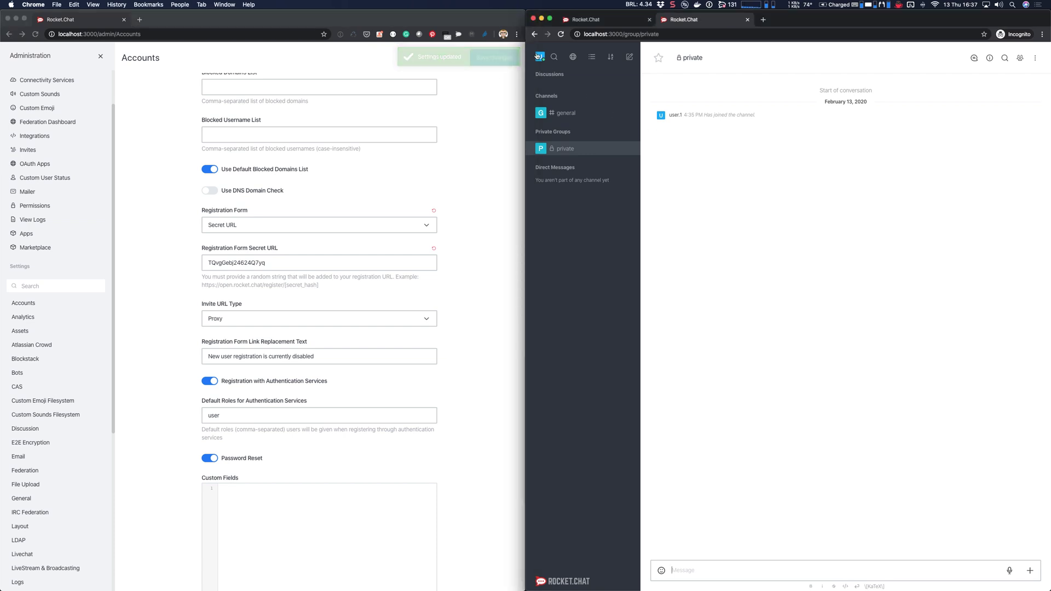
Step: Log the test user out of the incognito window and copy the invite link from #general
click(539, 56)
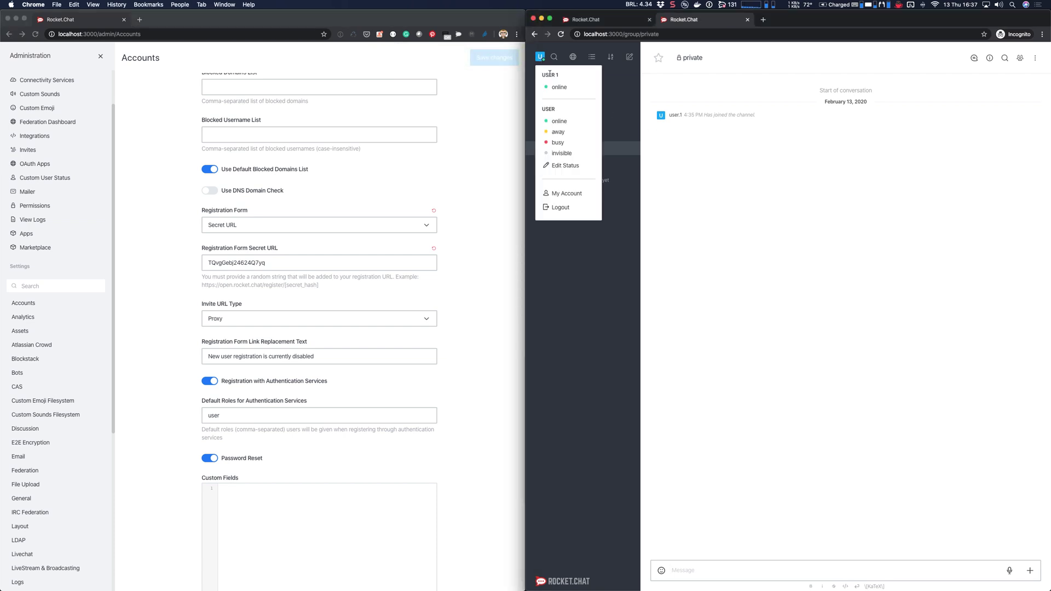
click(561, 207)
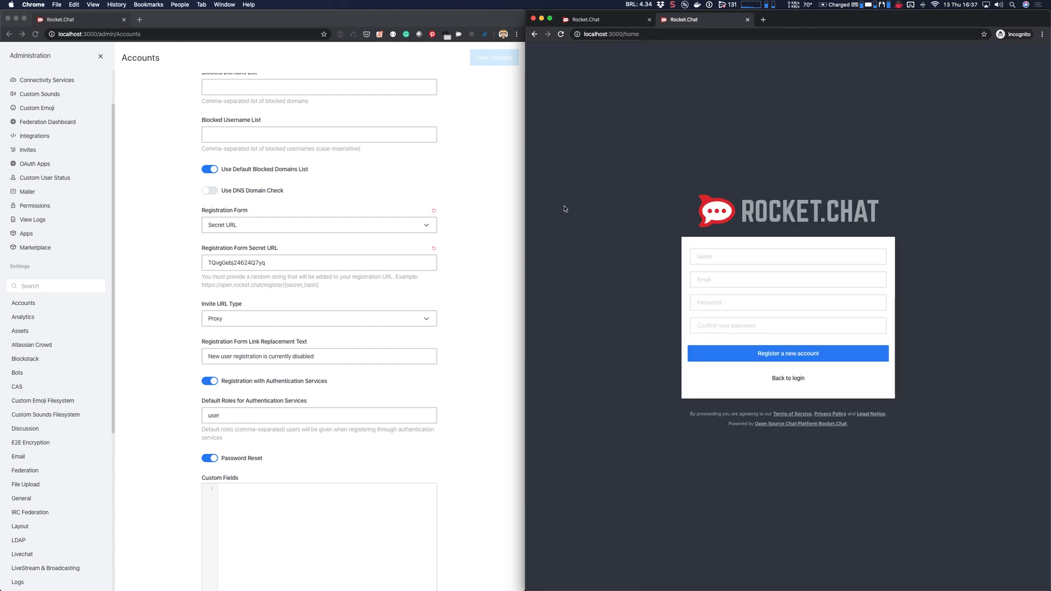
click(100, 56)
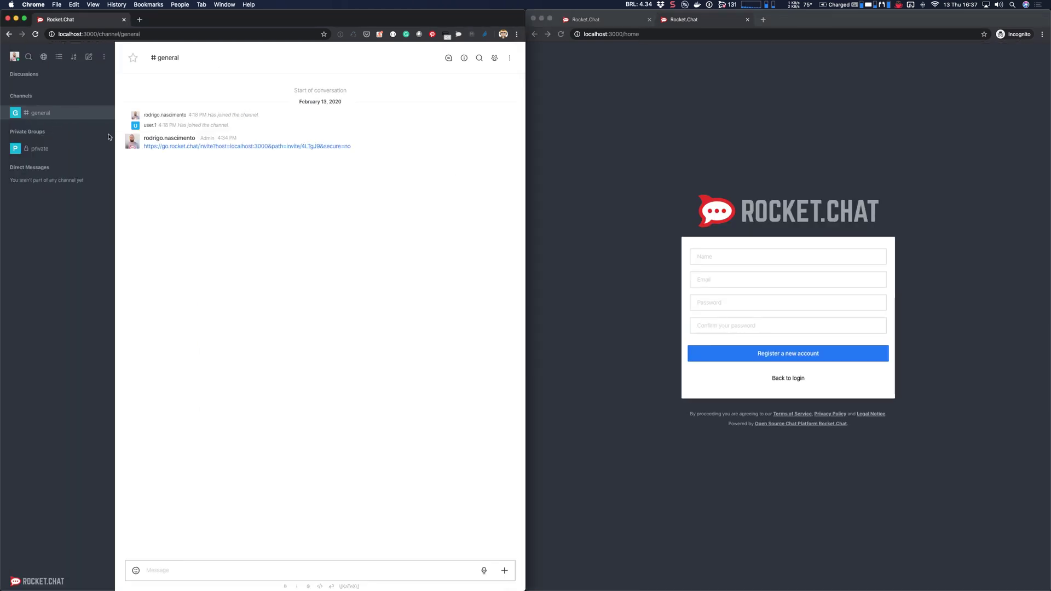
right_click(192, 148)
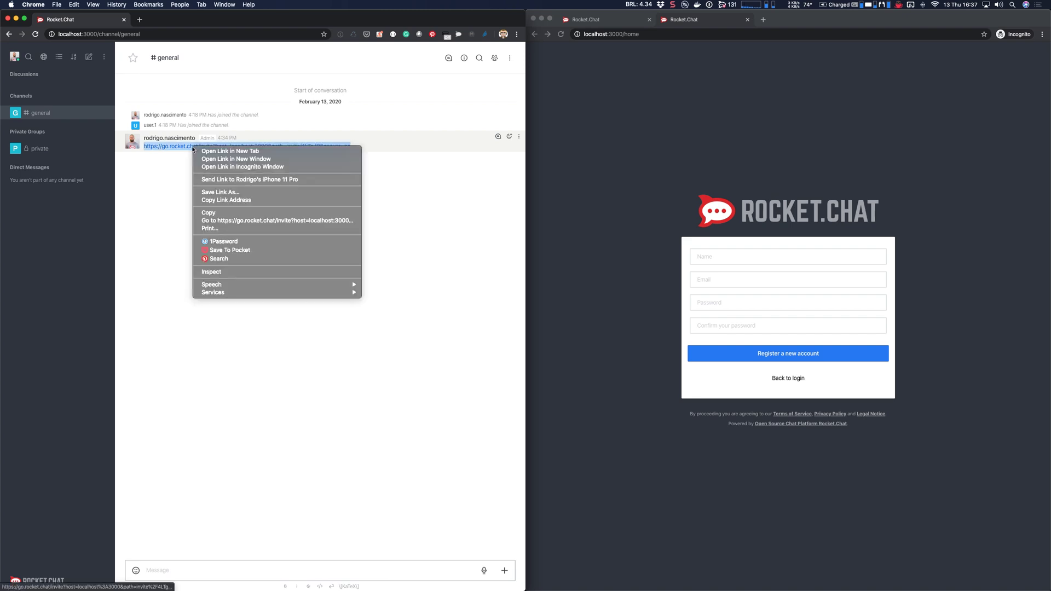
key(Escape)
key(super+c)
Step: Load the copied invite link in the incognito address bar and open it in the web application
click(626, 61)
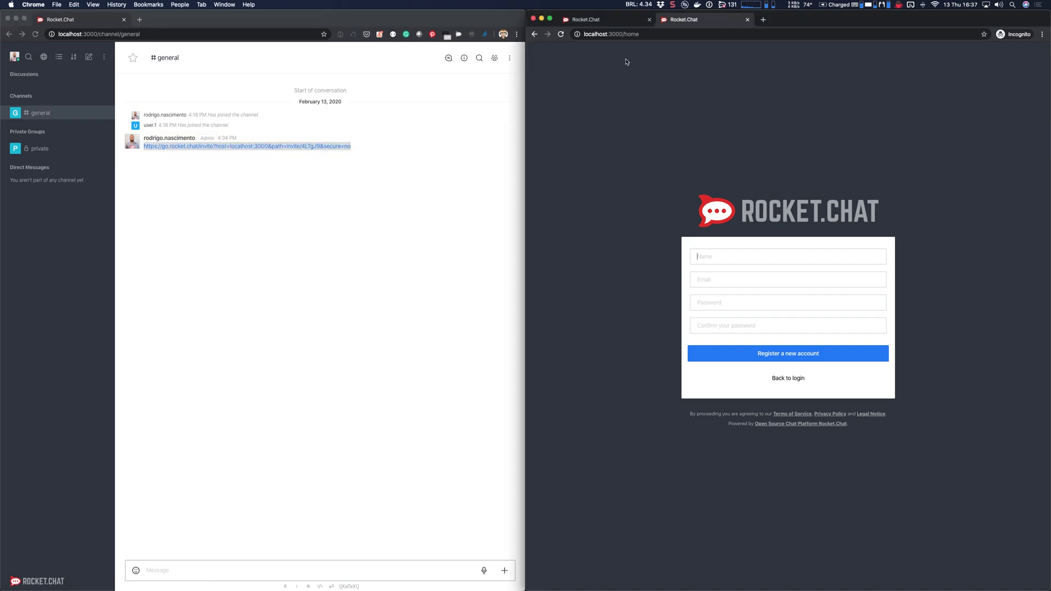
click(646, 34)
key(super+v)
key(Return)
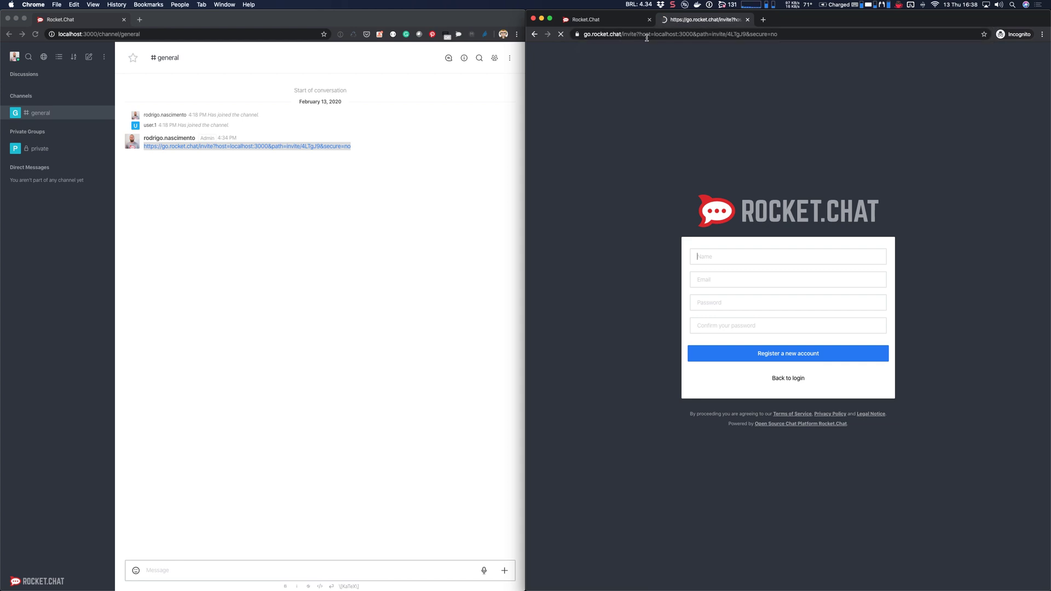
click(829, 138)
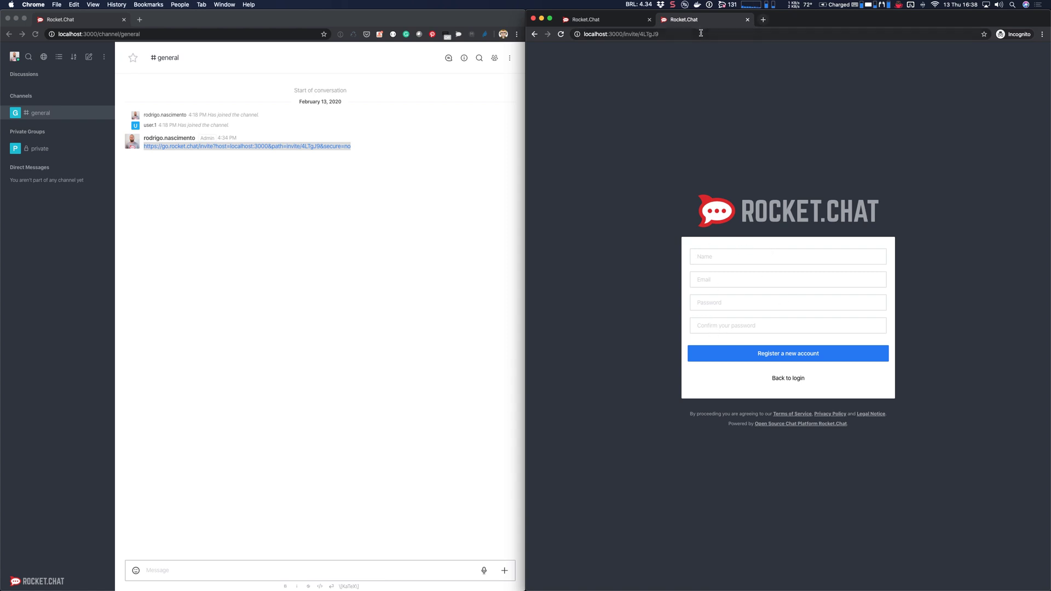
click(761, 31)
click(765, 20)
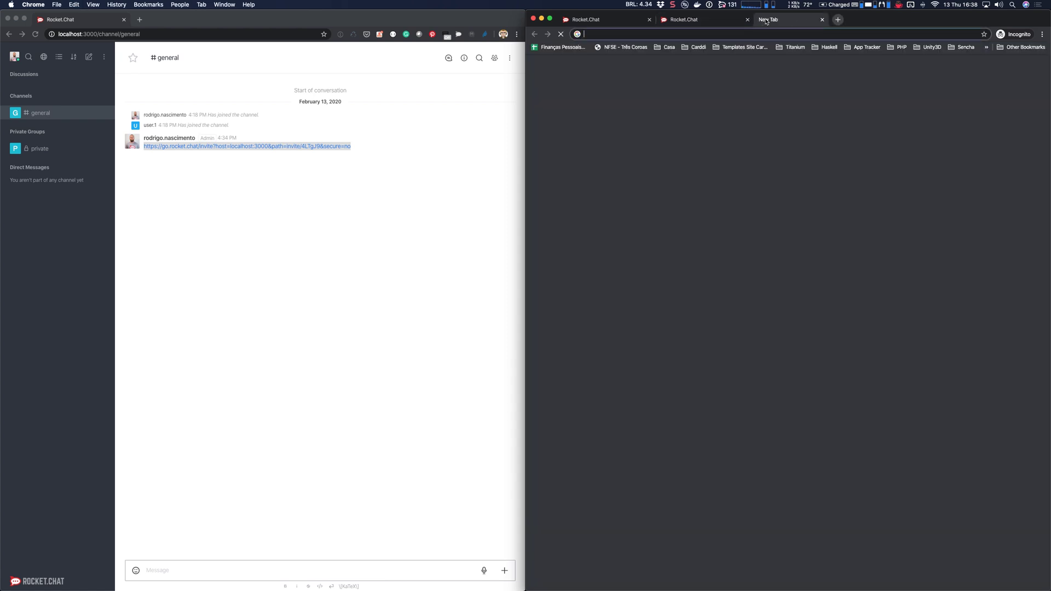
key(super+v)
key(alt+shift+Left)
key(alt+shift+Left)
key(BackSpace)
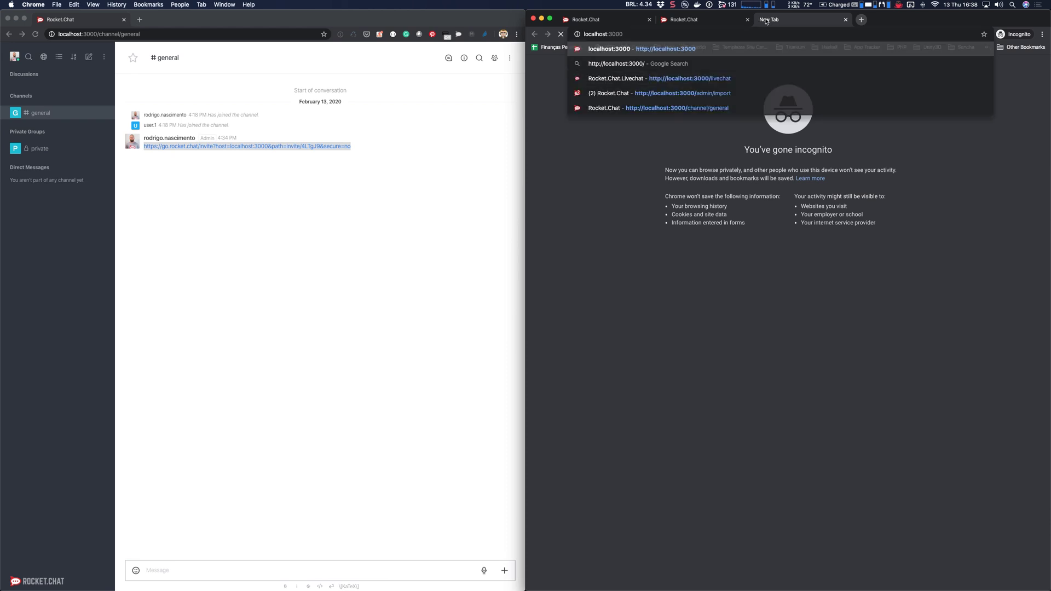
key(Return)
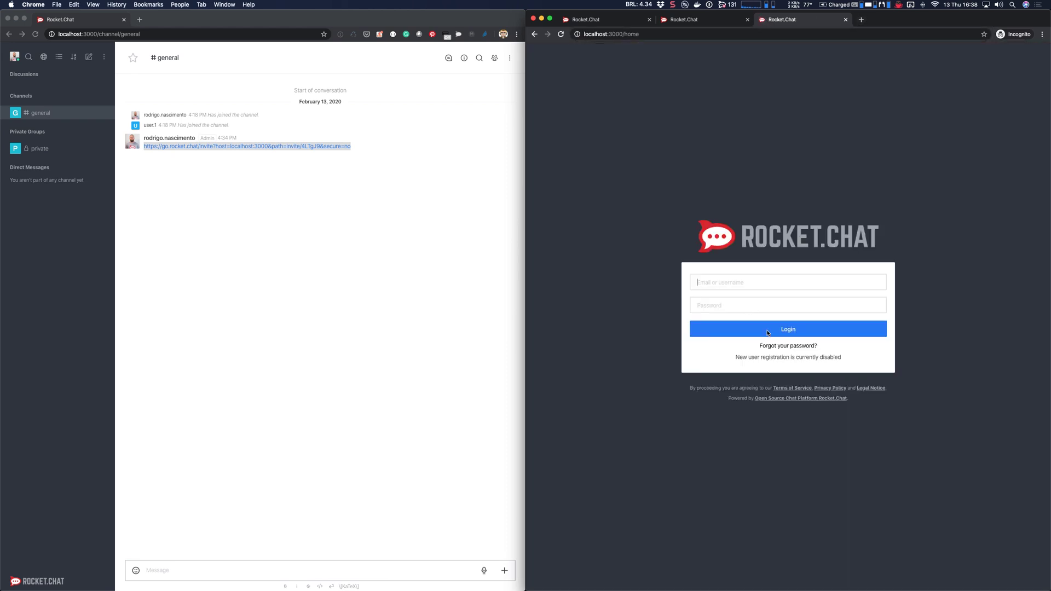
drag(743, 358, 833, 358)
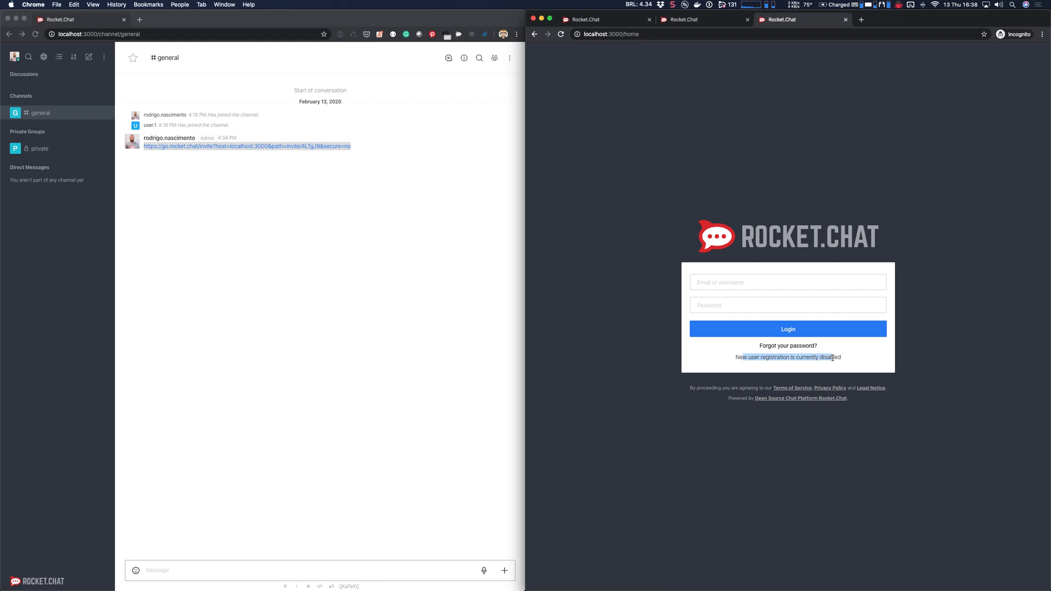
triple_click(832, 358)
key(super+w)
Step: Fill the invite form with the new user's name, e-mail and password, submit, and accept the suggested username
click(652, 57)
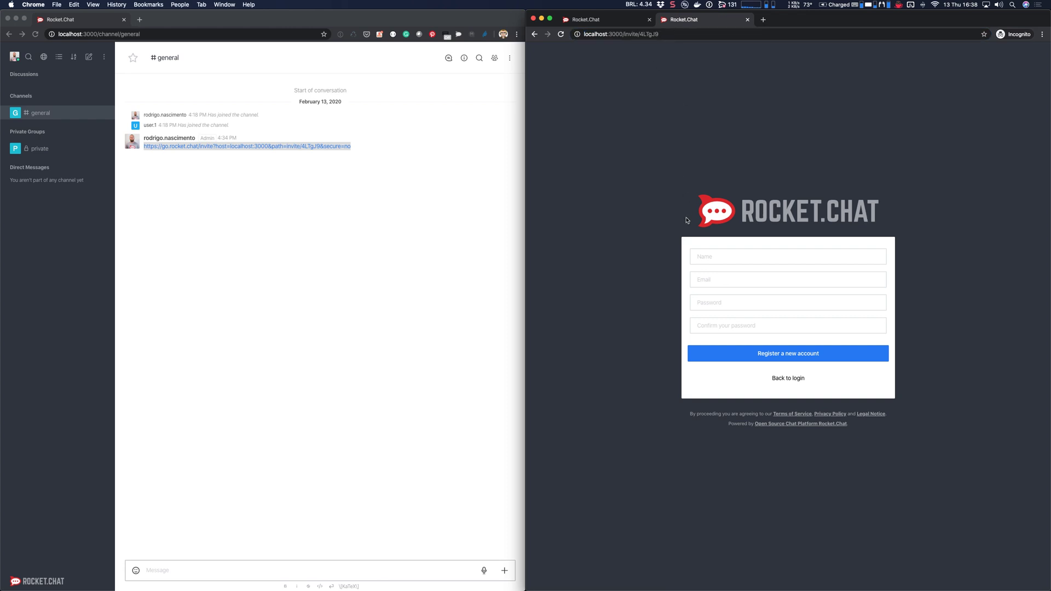
click(740, 261)
text(User 2)
text(user2@)
text(a.com)
key(Tab)
text(12345678)
key(Tab)
text(123)
key(Return)
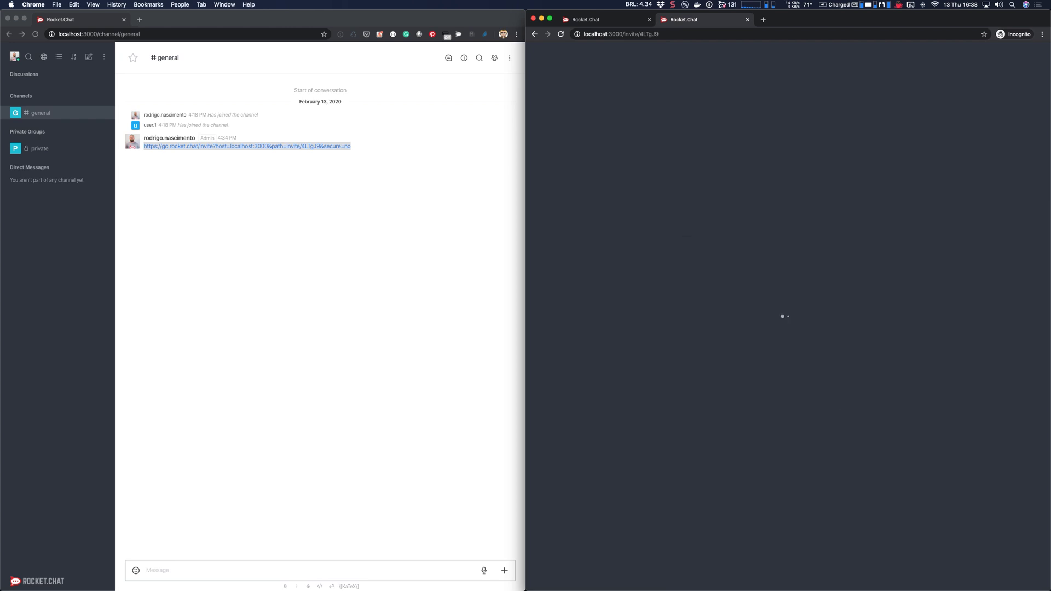
click(782, 335)
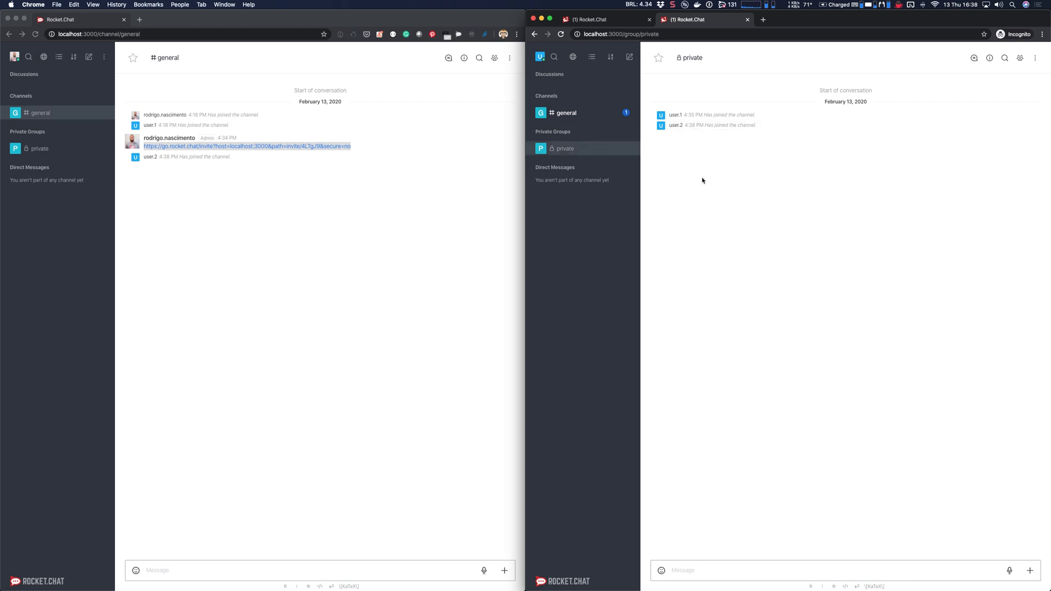
Step: Open the Accounts settings in the admin's Administration area and expand Registration
click(405, 204)
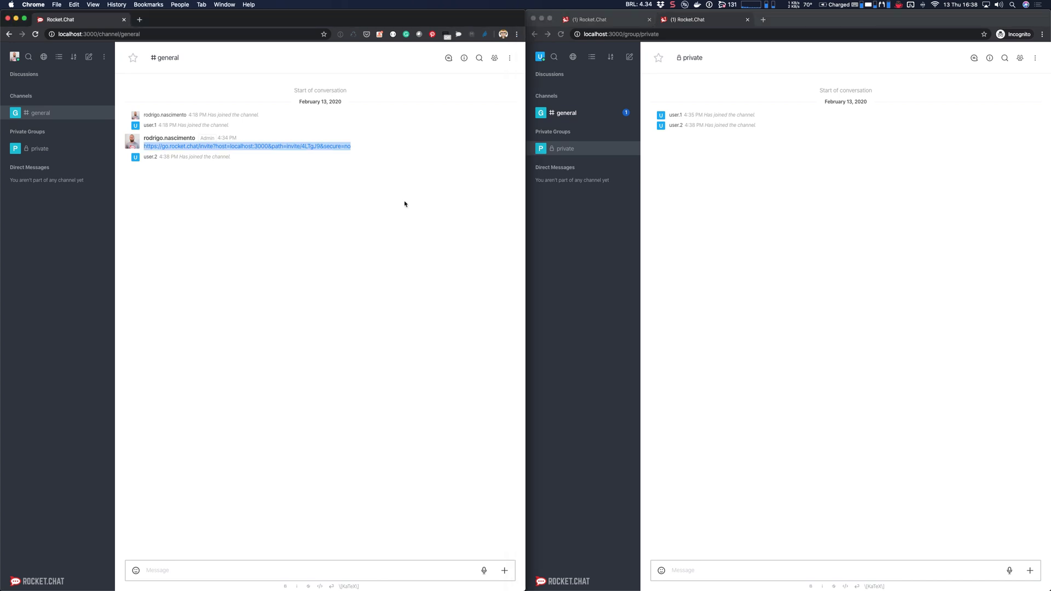
click(104, 56)
click(127, 78)
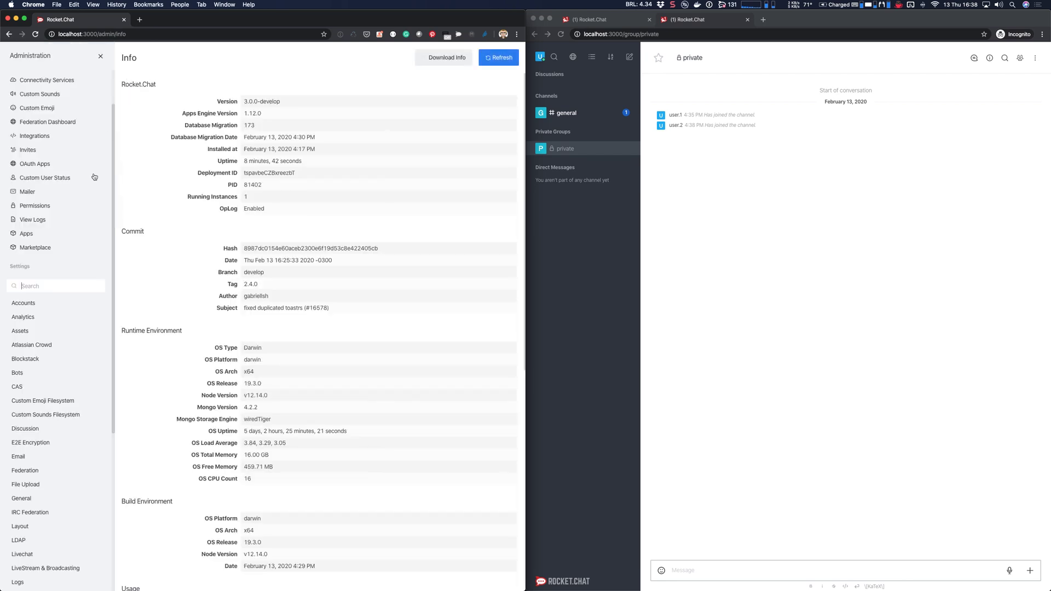
click(33, 303)
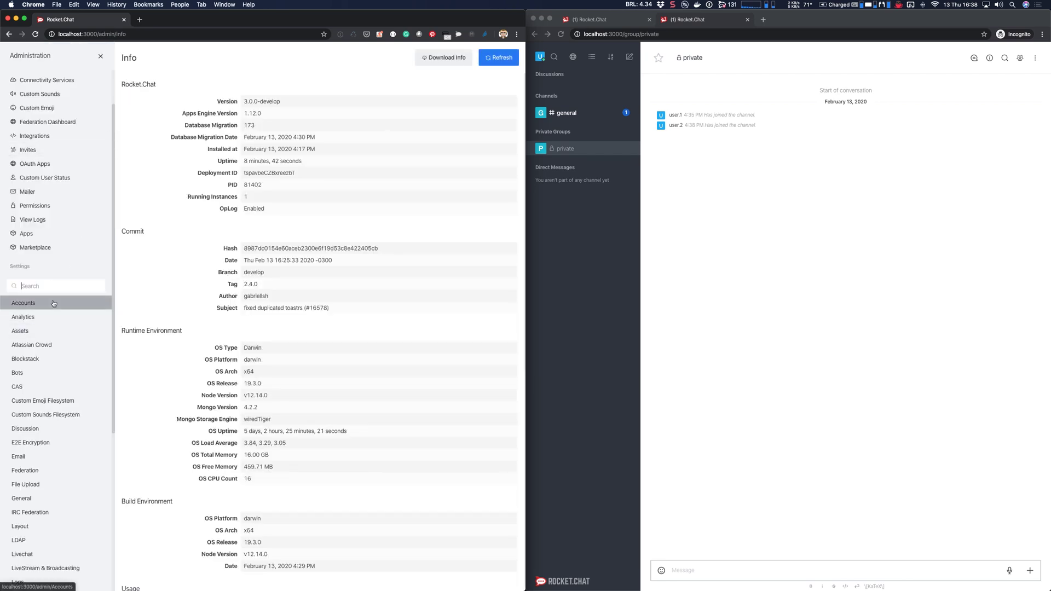
scroll(210, 396, down, 4)
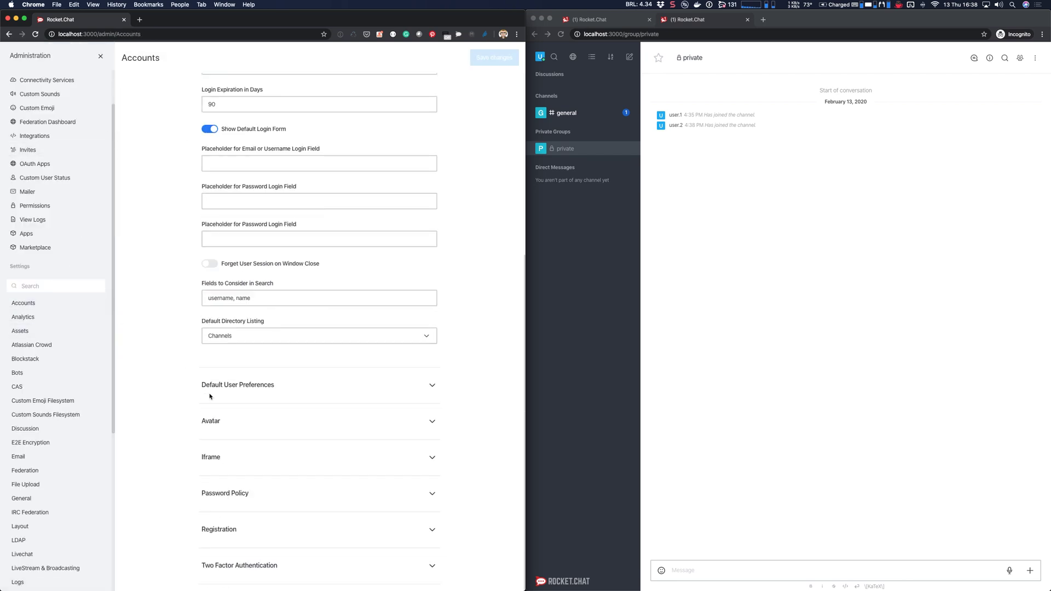
click(265, 530)
scroll(264, 531, down, 10)
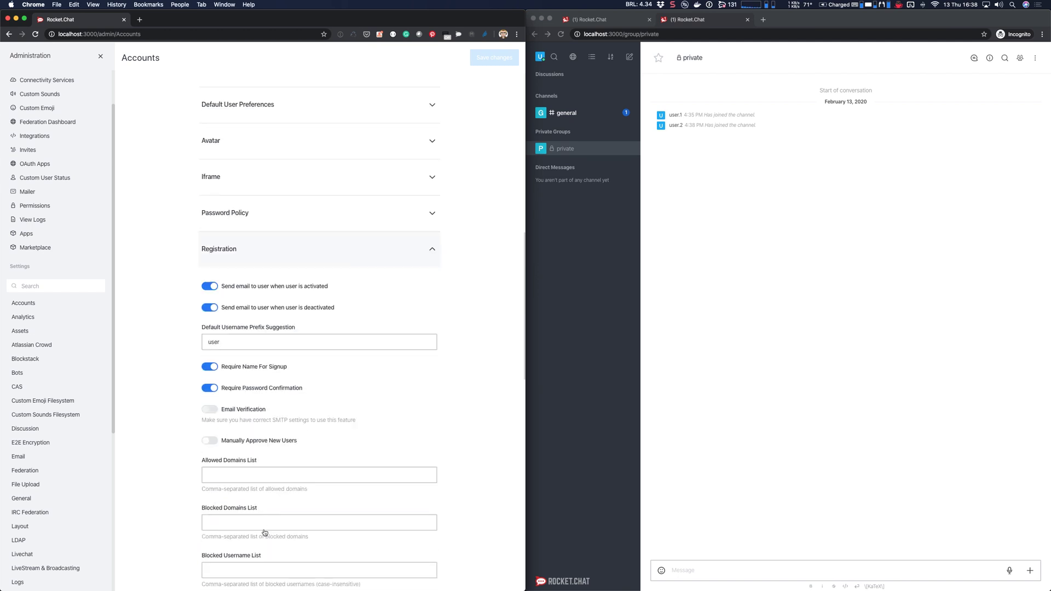
scroll(265, 532, down, 3)
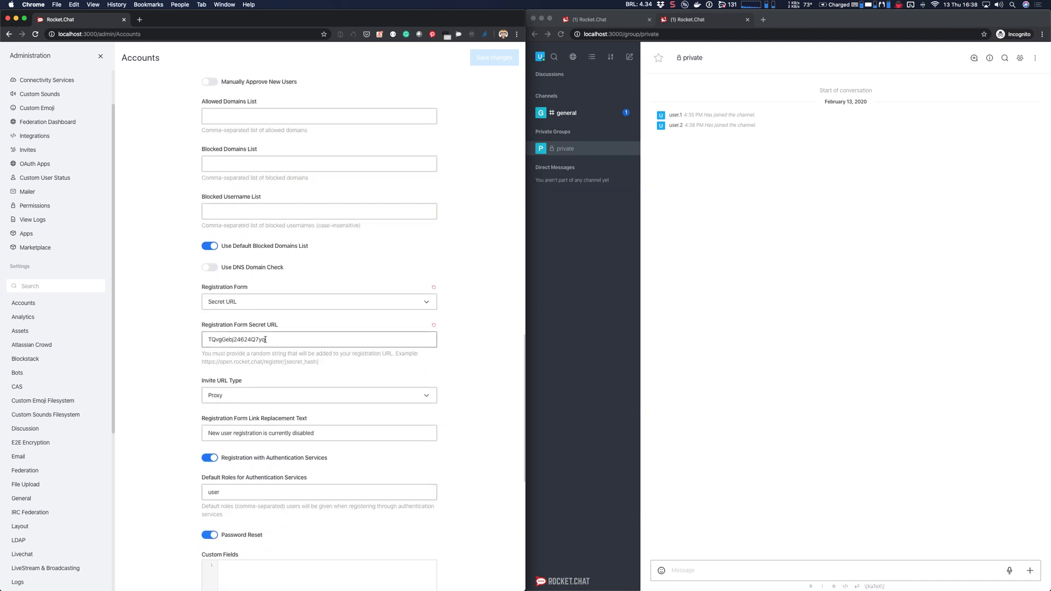
scroll(206, 296, down, 1)
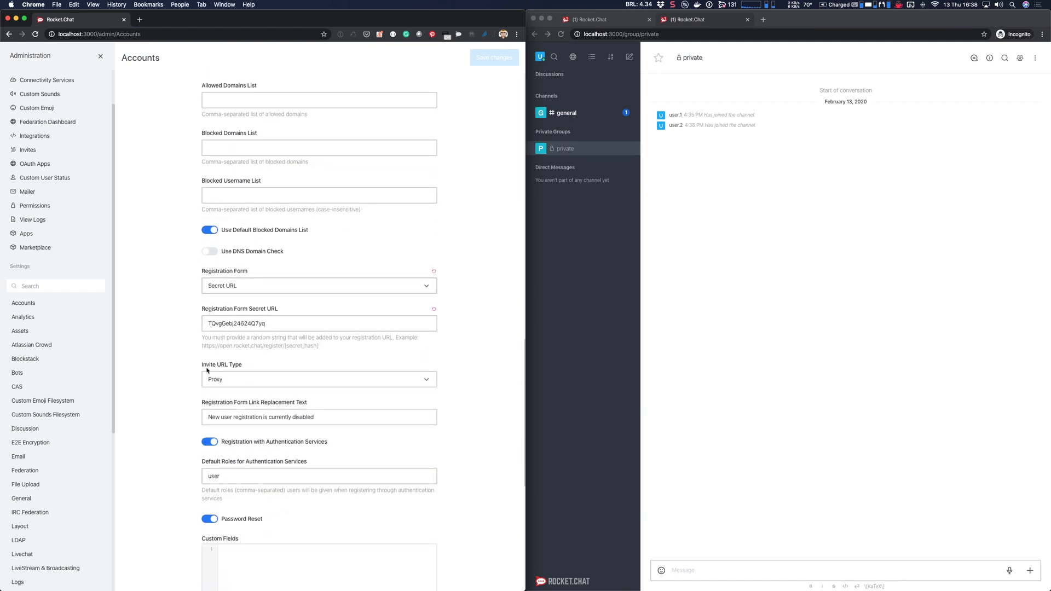
Step: Change Invite URL Type from Proxy to Direct and save the settings
drag(202, 365, 239, 367)
click(246, 384)
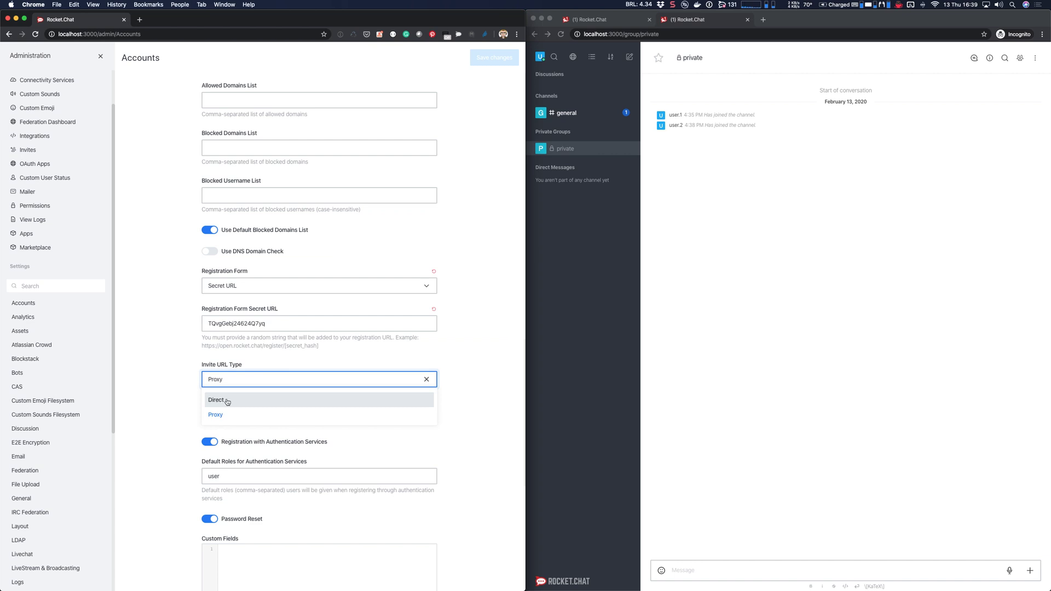
click(232, 401)
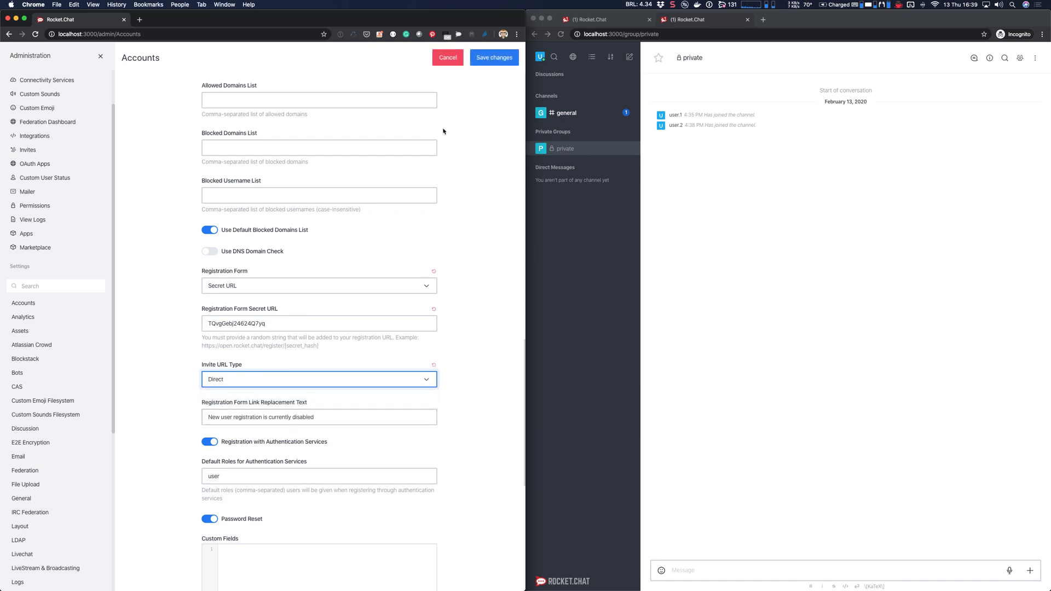
click(484, 60)
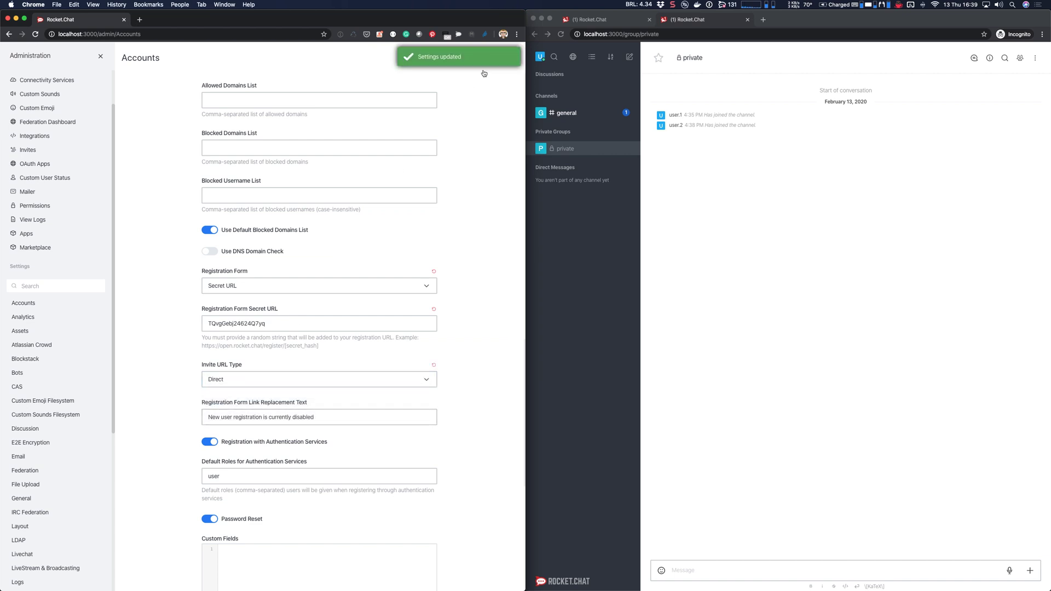
Step: Leave administration and create a new private group named private2
click(101, 57)
click(39, 148)
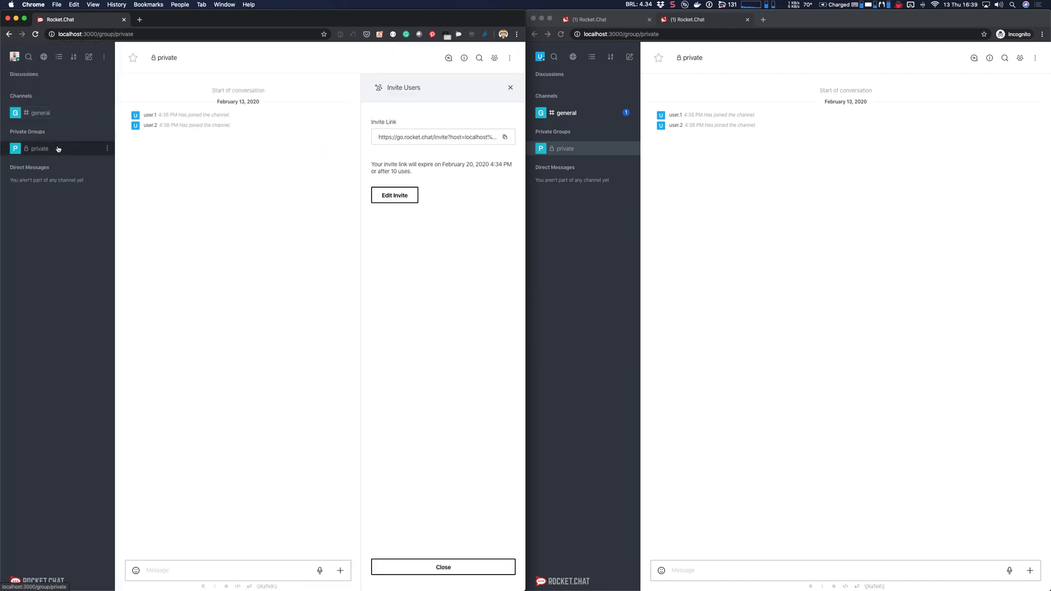
click(89, 56)
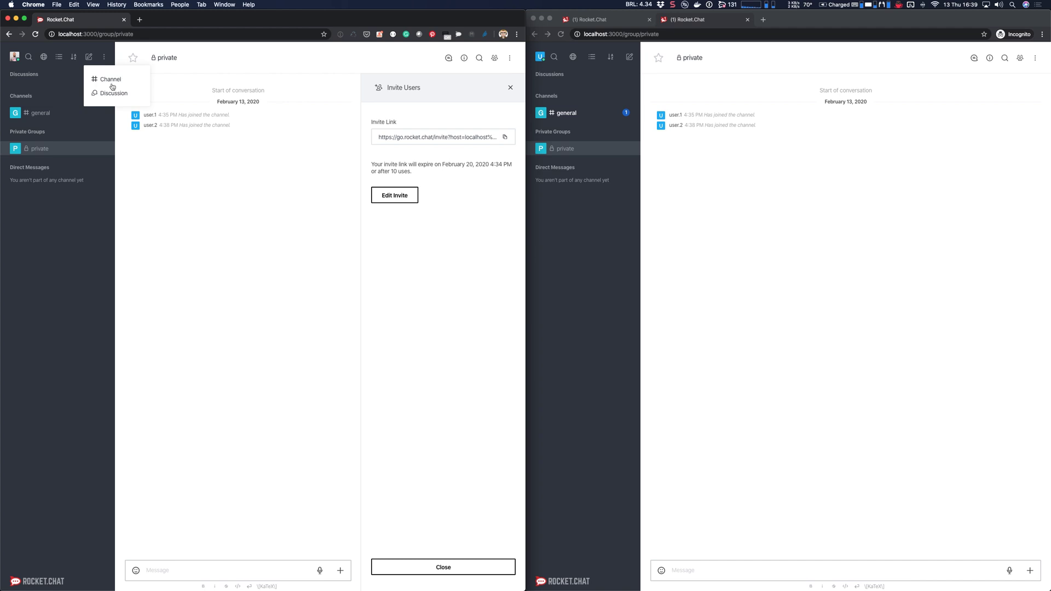
click(116, 81)
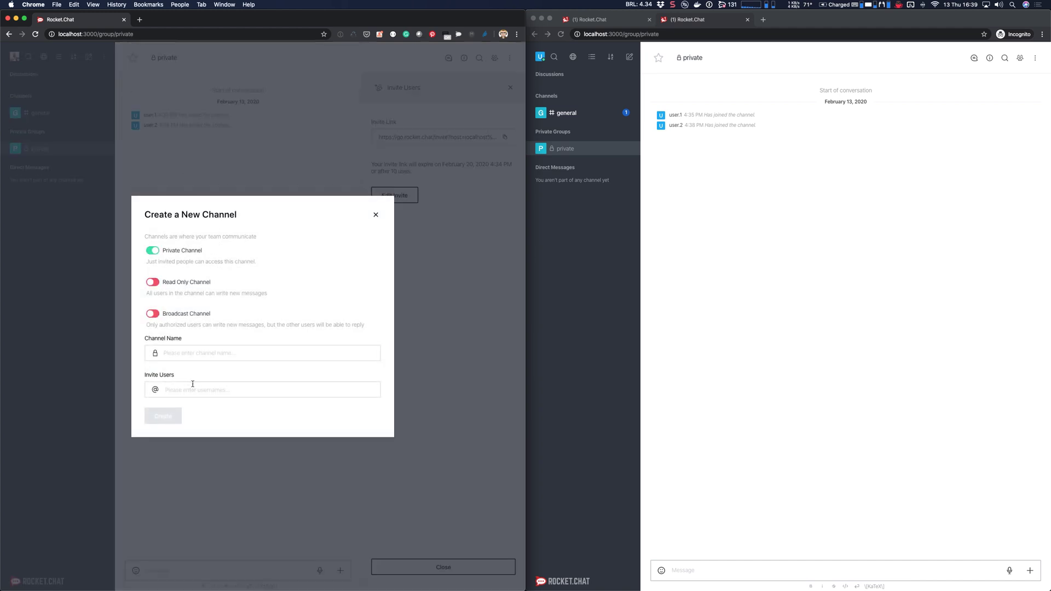
text(private2)
click(163, 417)
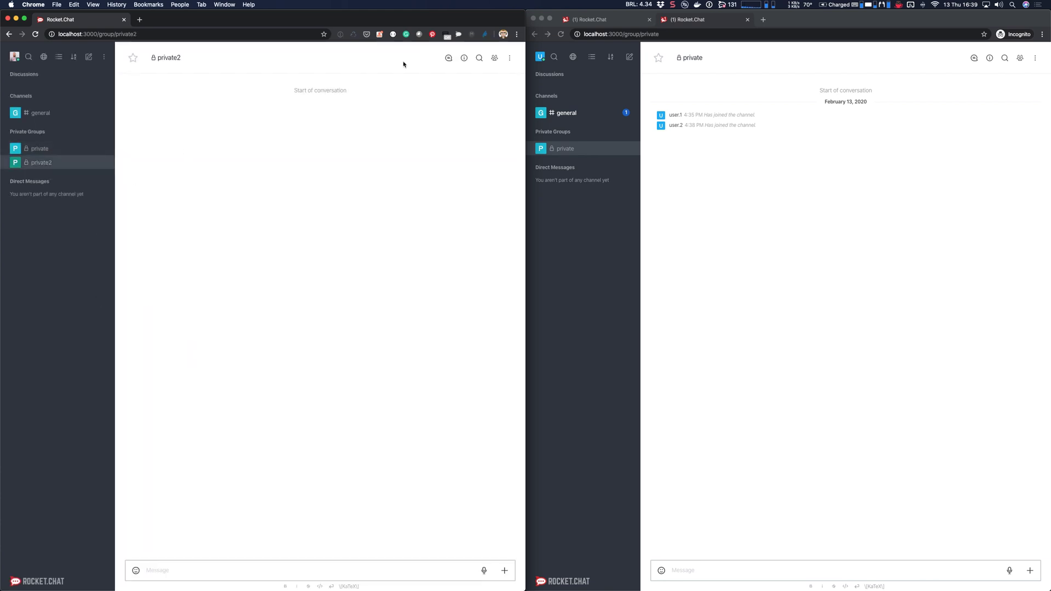
Step: Open Invite Users for private2 and select its direct localhost:3000 invite link
click(494, 58)
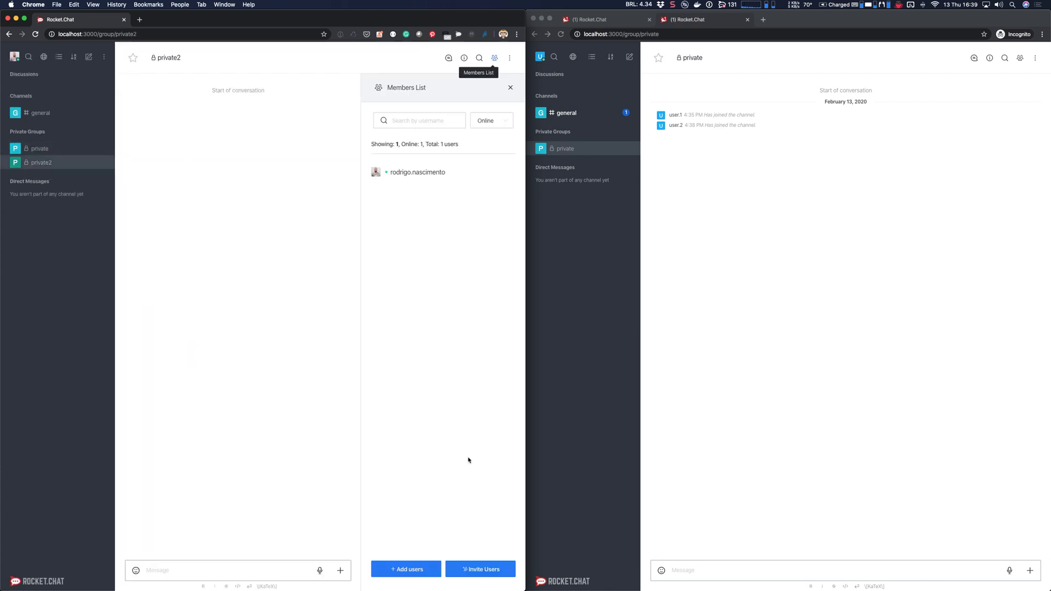
click(474, 567)
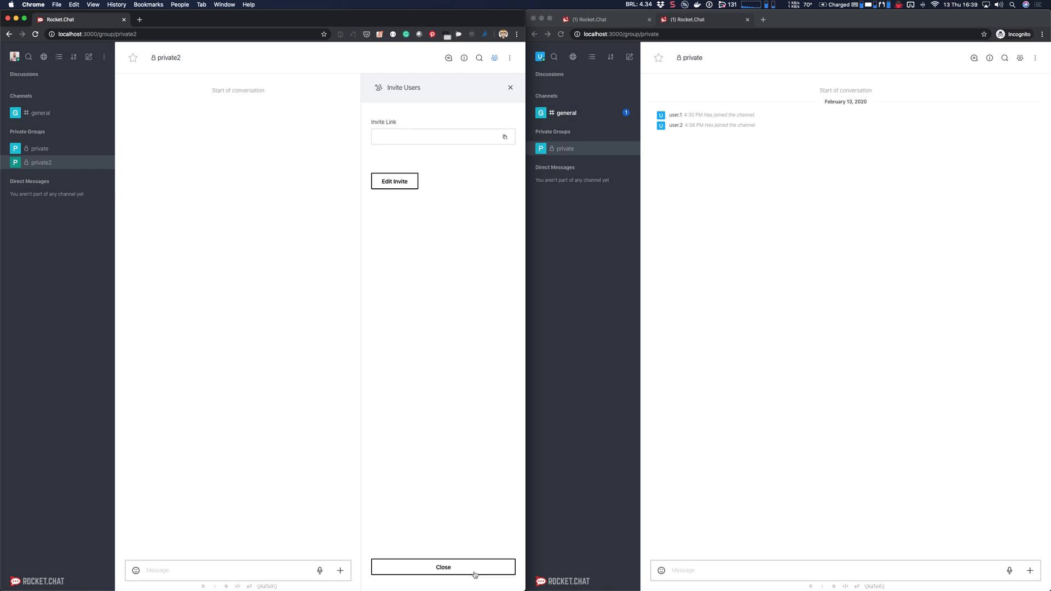
triple_click(410, 141)
key(super+c)
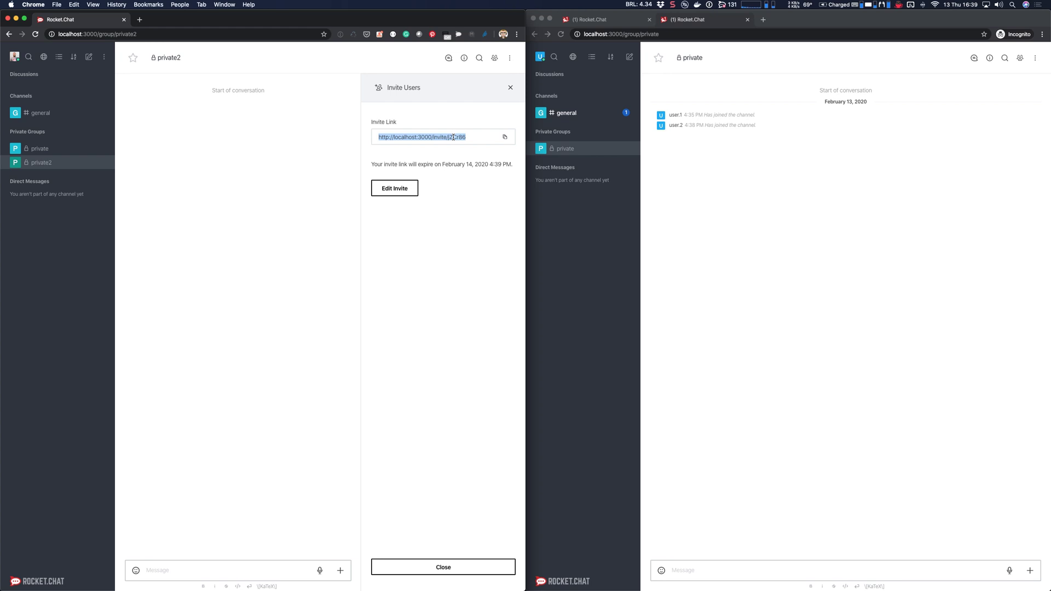
Step: Post the copied private2 invite link as a message in #general from the admin's window
click(711, 165)
click(216, 133)
click(36, 112)
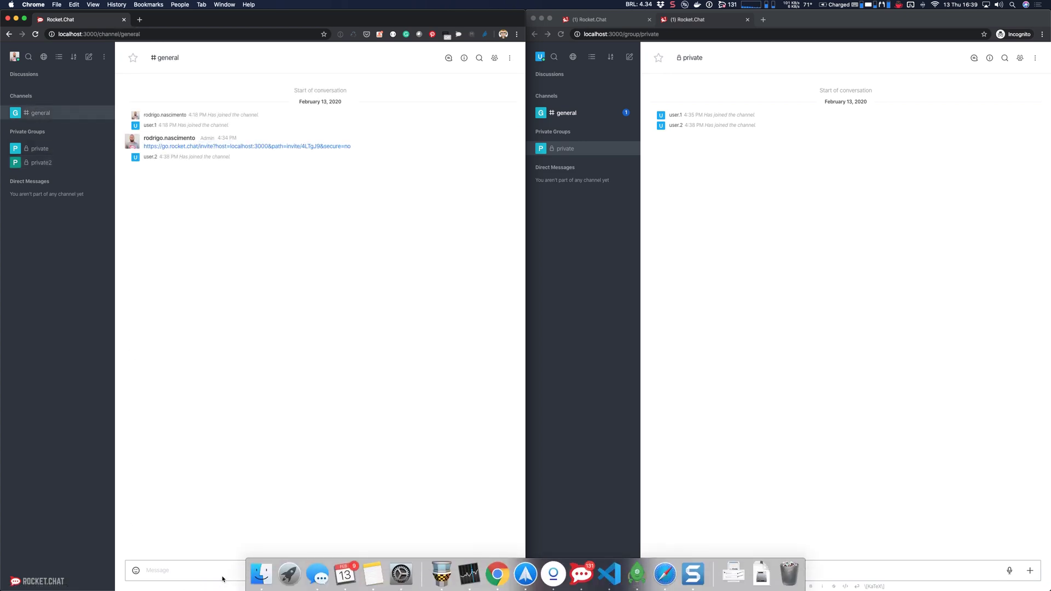
key(super+v)
key(Return)
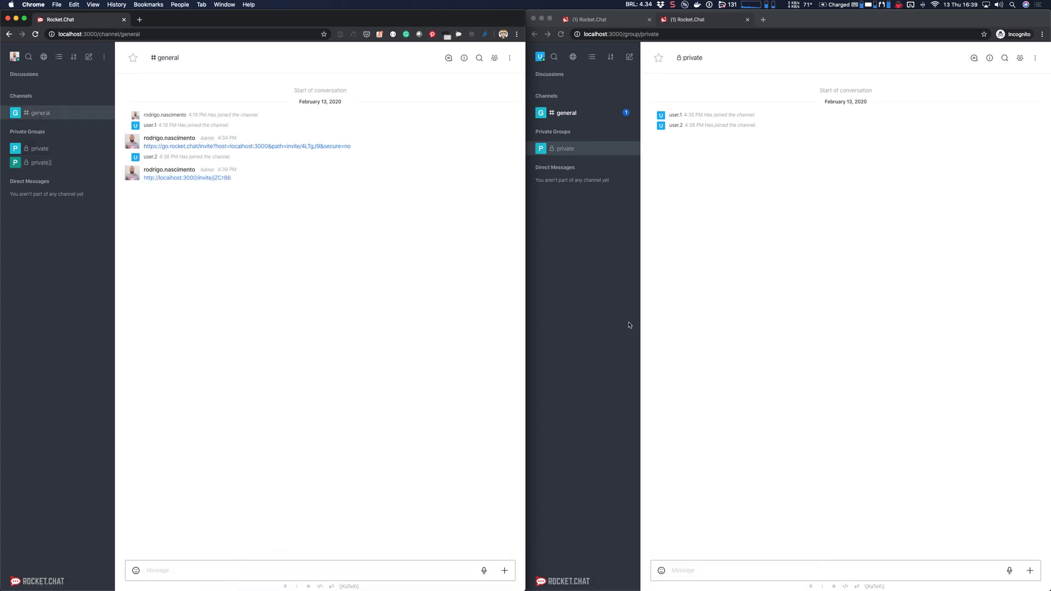
Step: As the invited user, follow the invite link in #general to join private2
click(727, 291)
click(591, 113)
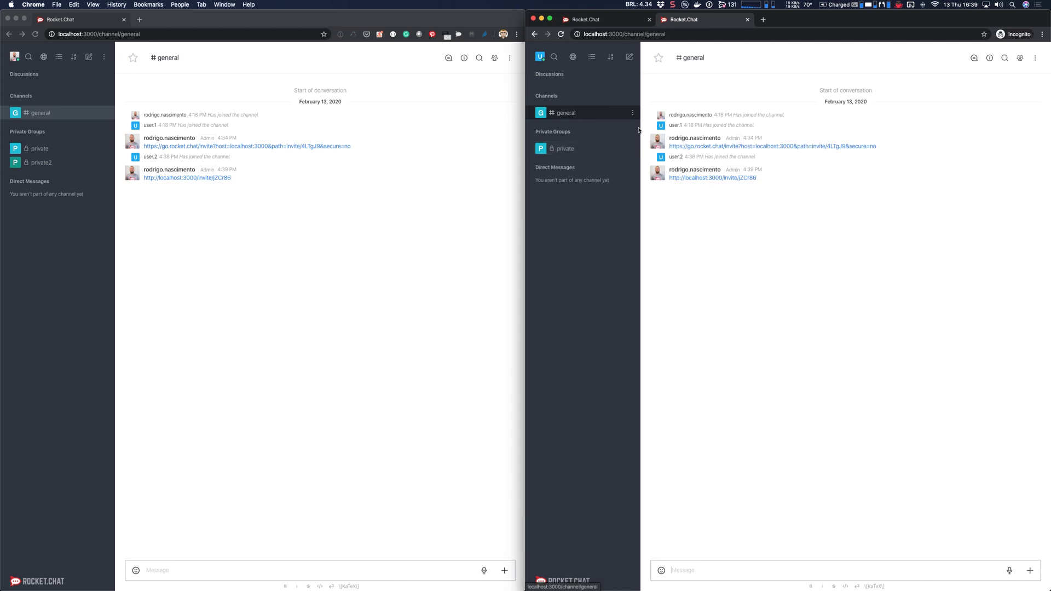
click(700, 177)
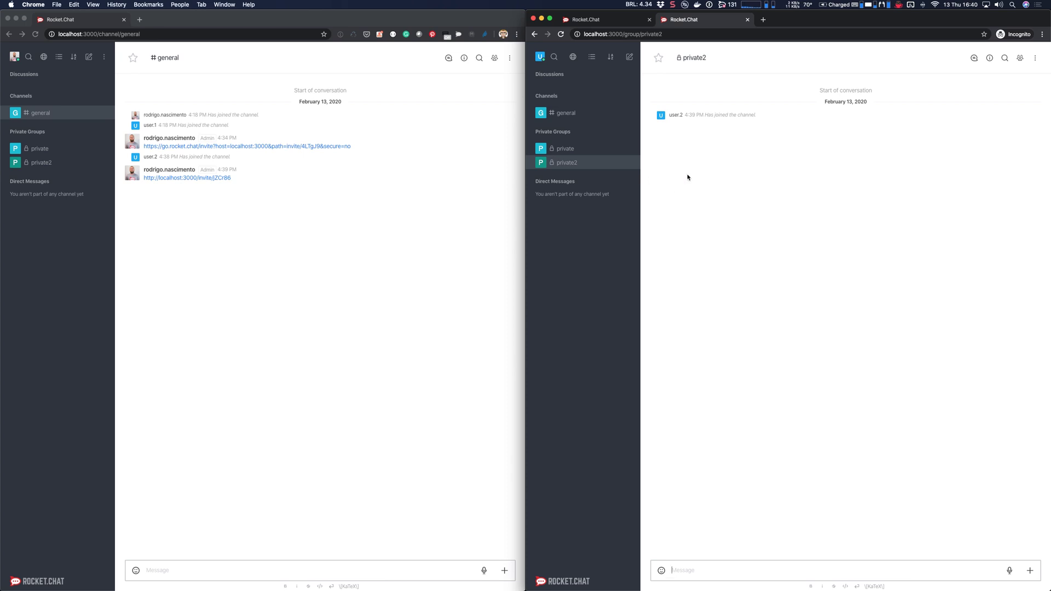
click(242, 243)
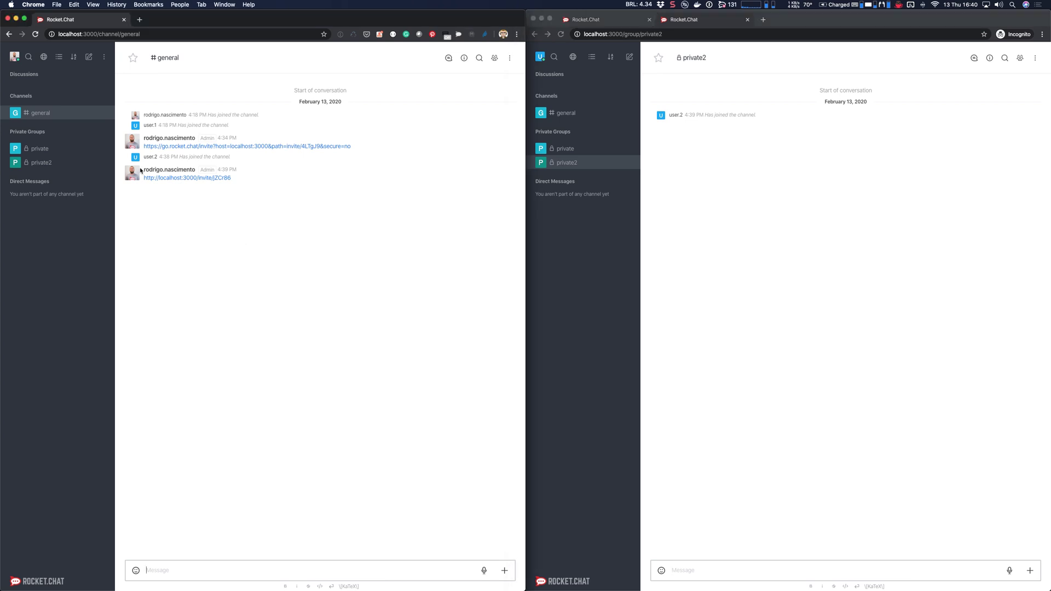
Step: Review the three invite tokens under Administration > Invites, then go to Accounts settings
click(104, 63)
click(132, 81)
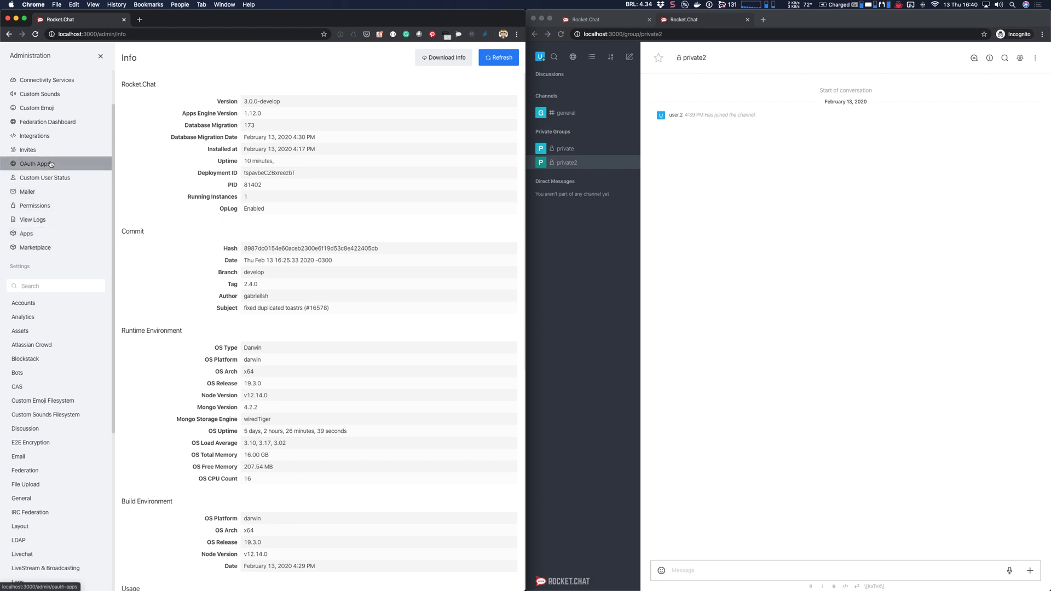
click(28, 150)
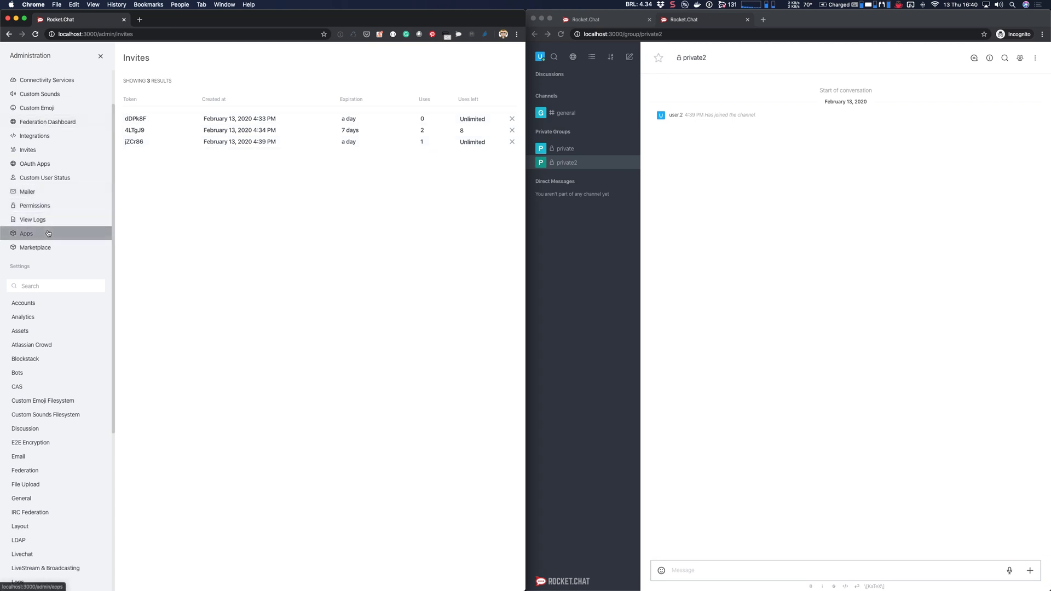
click(23, 303)
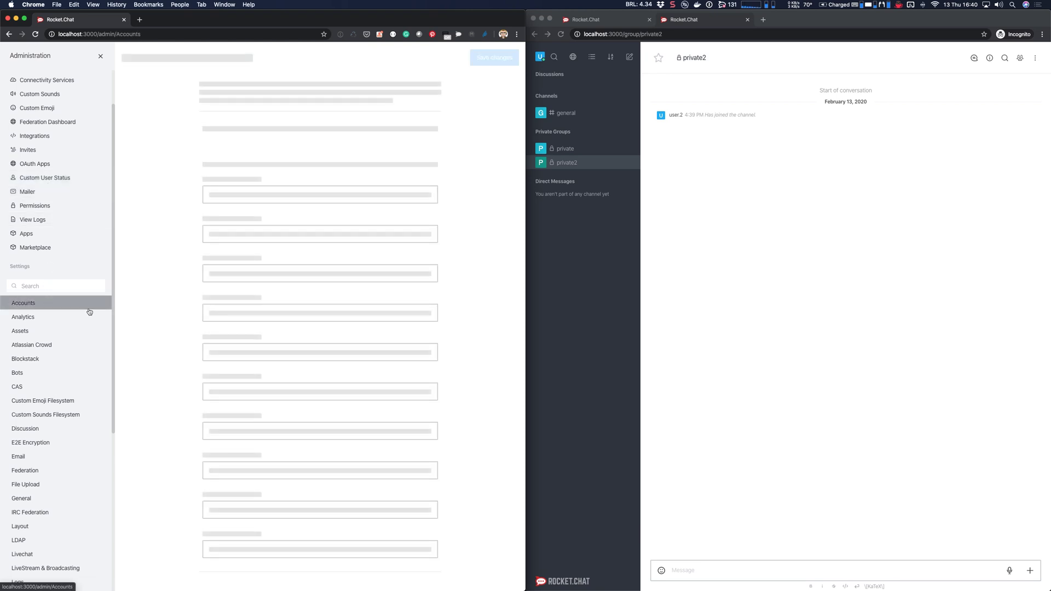
Step: Under Registration, change Registration Form from Secret URL to Disabled and save the change
scroll(249, 410, down, 10)
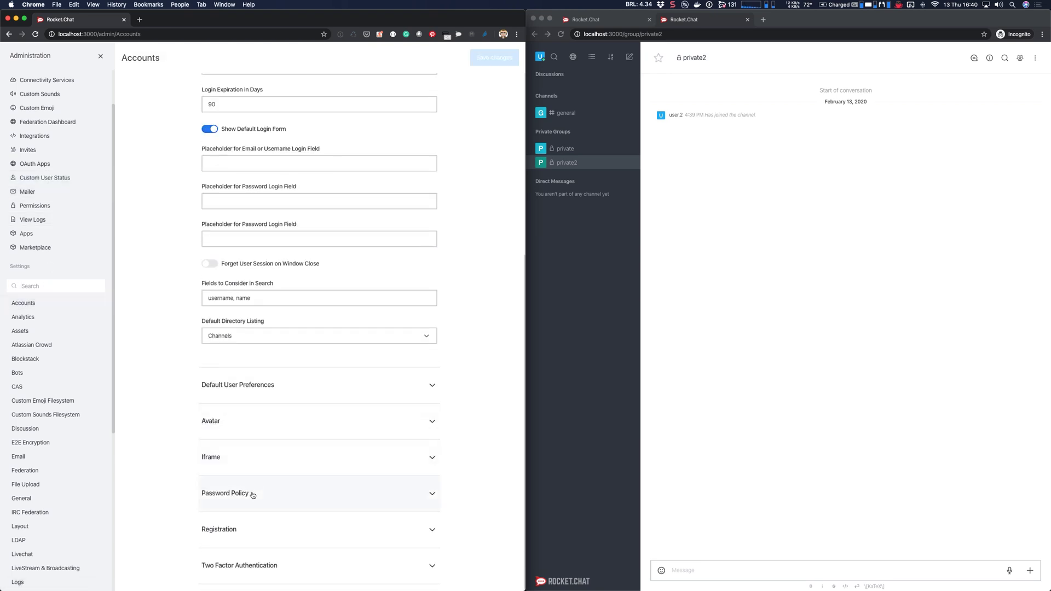
click(253, 530)
scroll(256, 532, down, 5)
scroll(255, 532, down, 6)
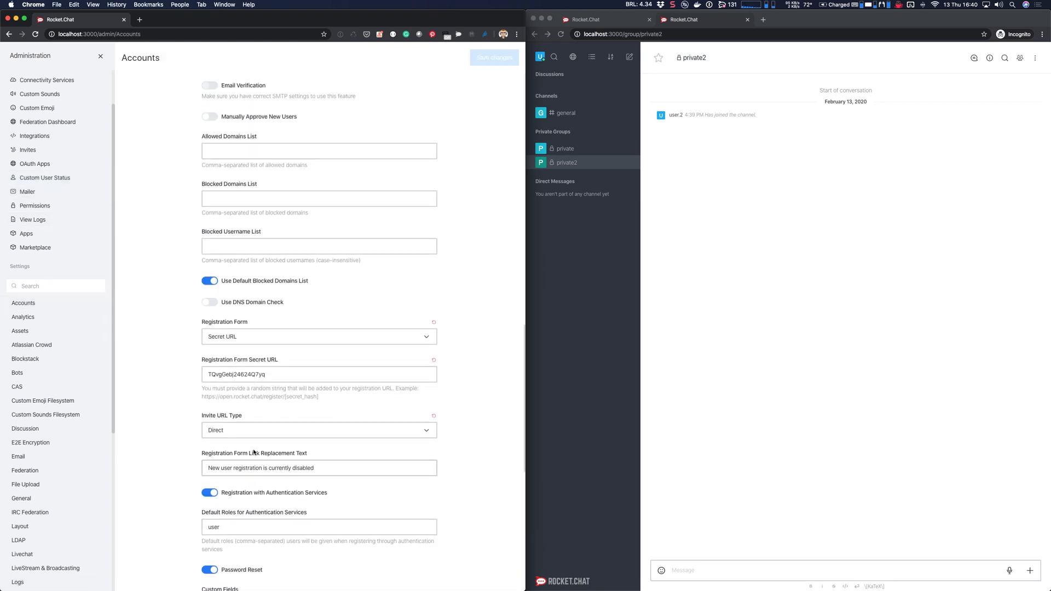
click(255, 339)
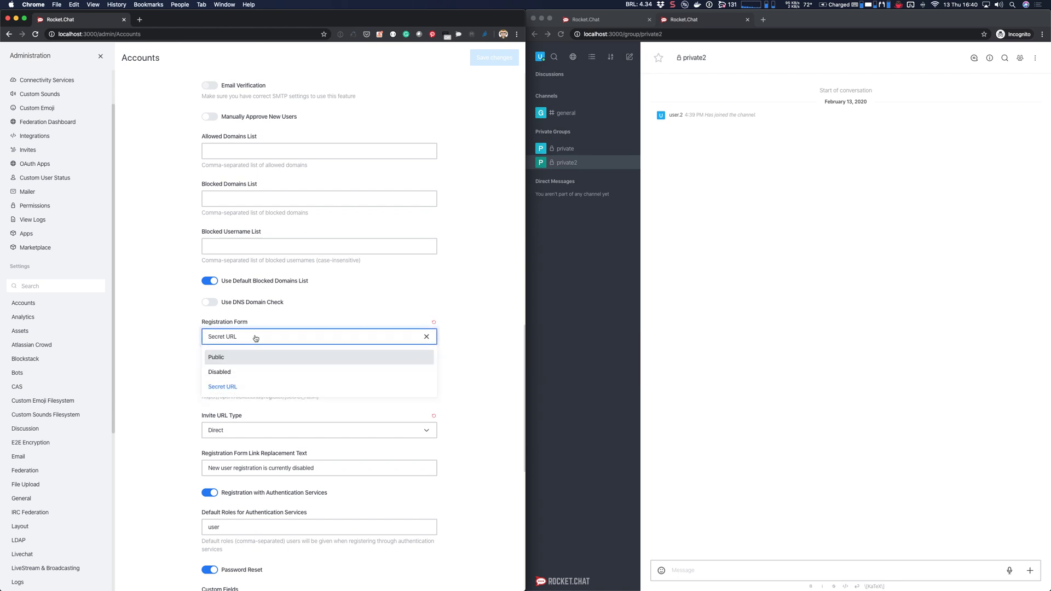
click(253, 371)
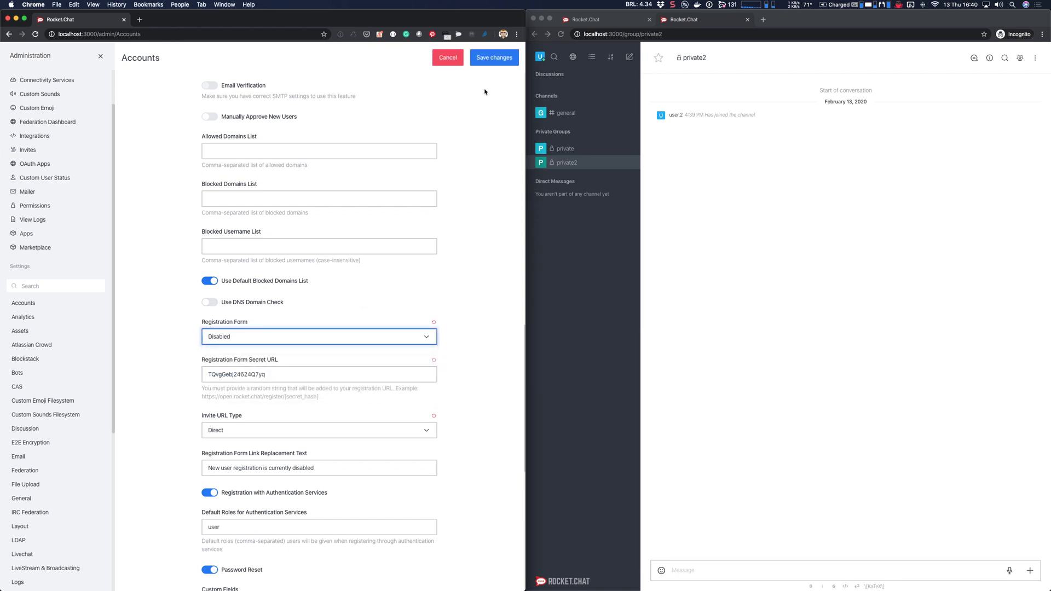
click(489, 59)
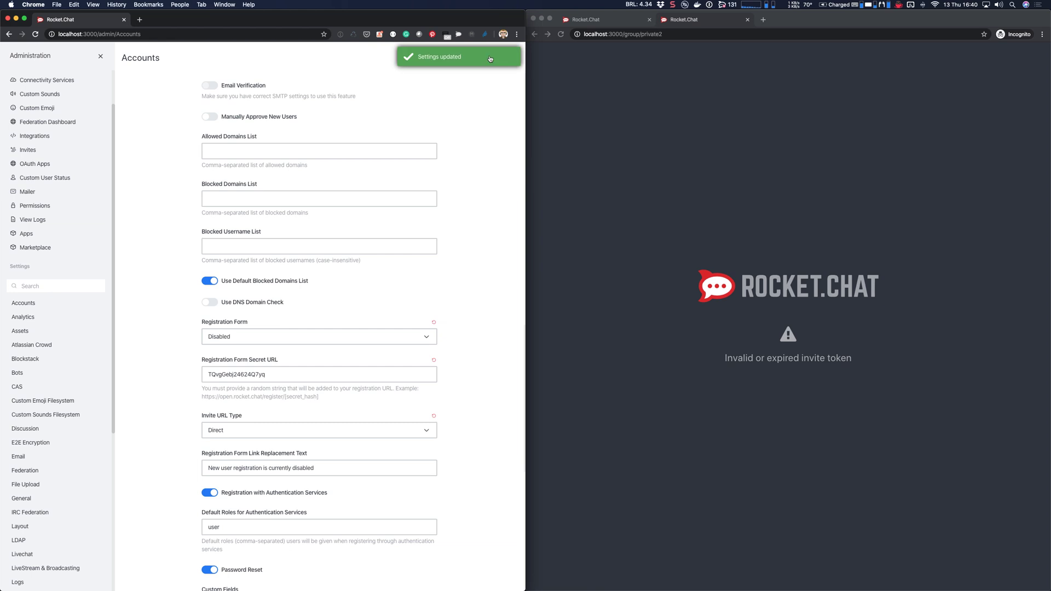
Step: Log the second user out at localhost:3000 in the incognito window, and close the Administration panel
click(686, 230)
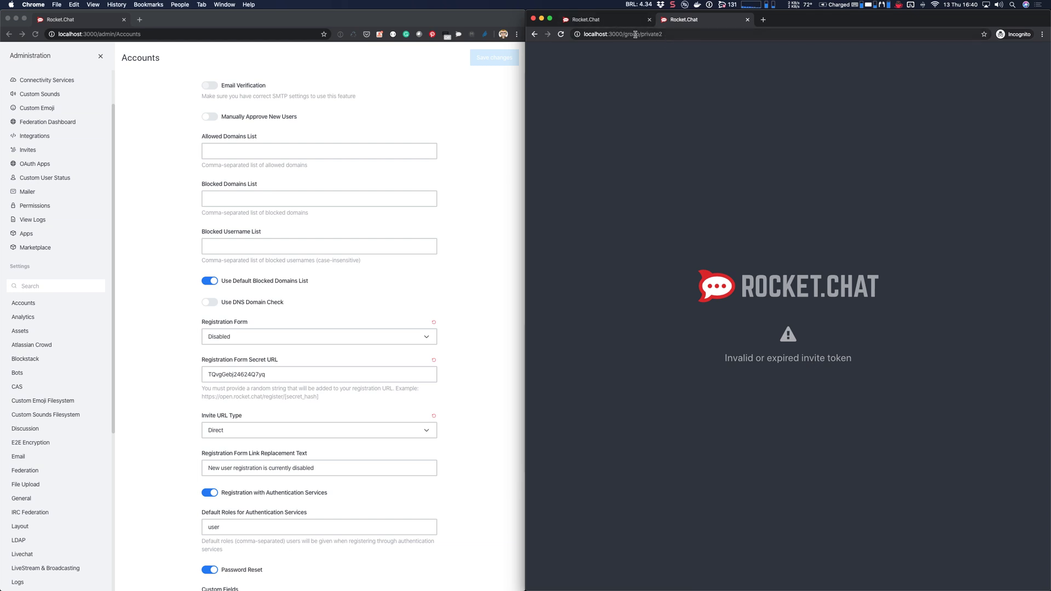
drag(623, 35, 751, 43)
key(BackSpace)
key(Return)
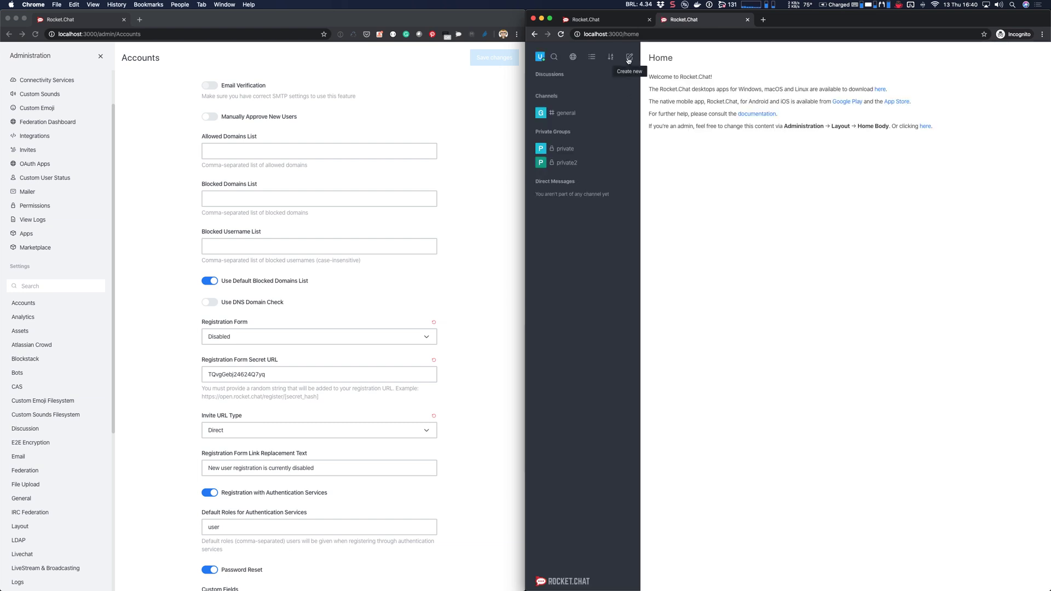
click(540, 57)
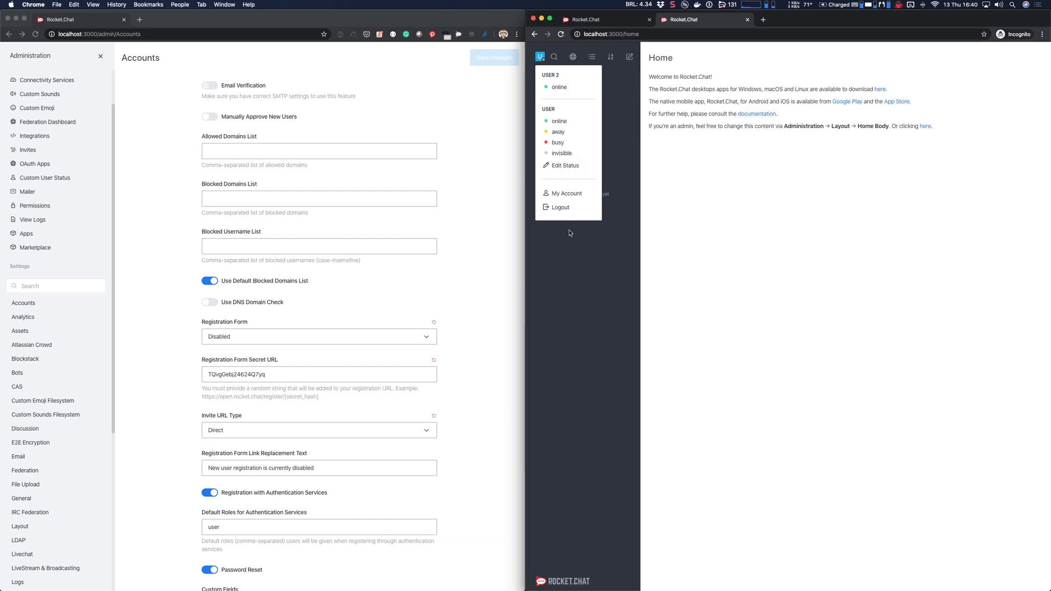
click(567, 210)
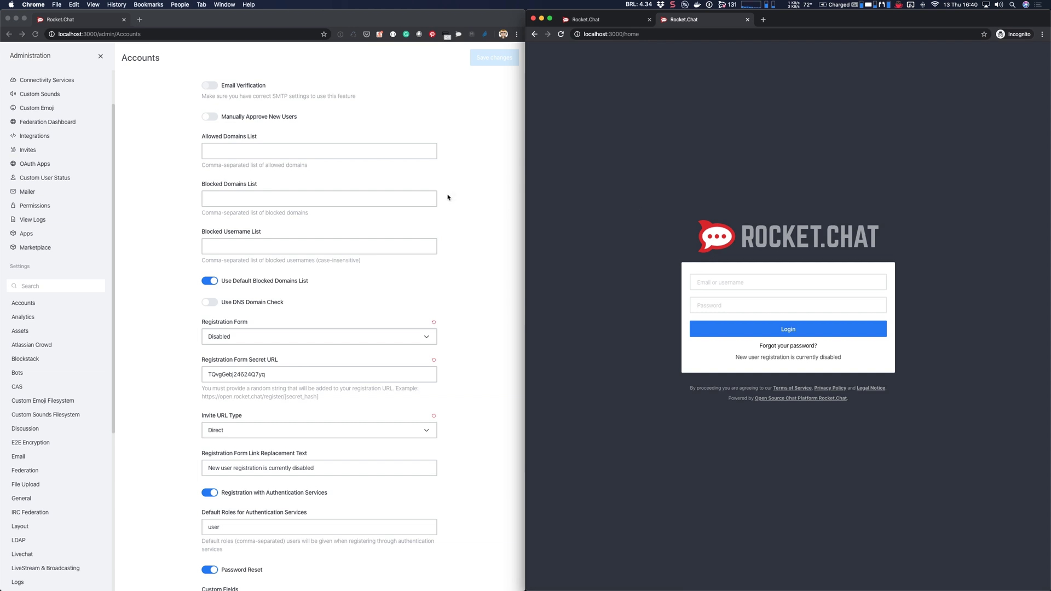
click(453, 169)
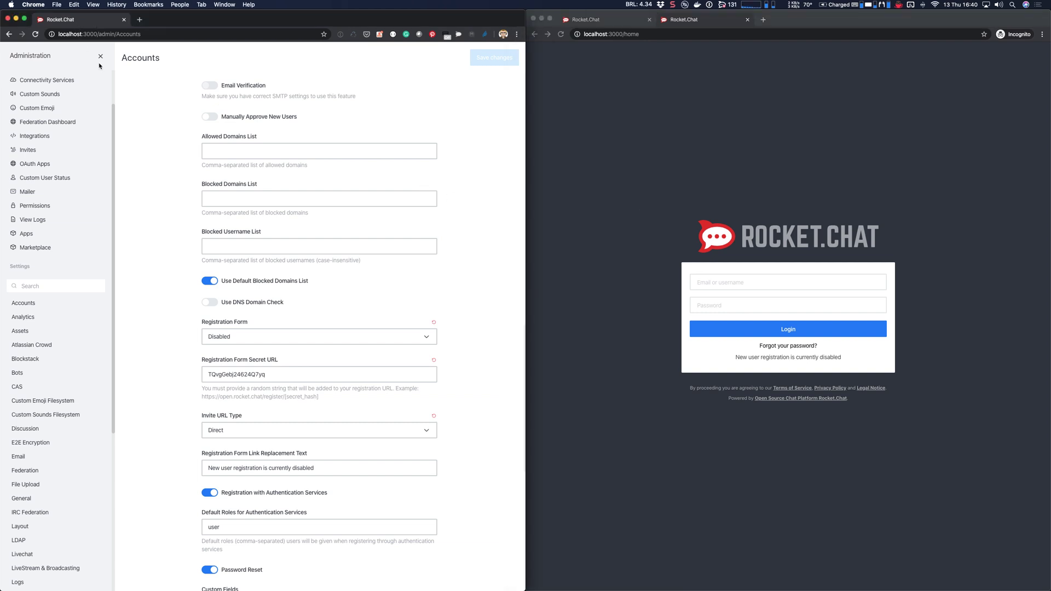
click(100, 56)
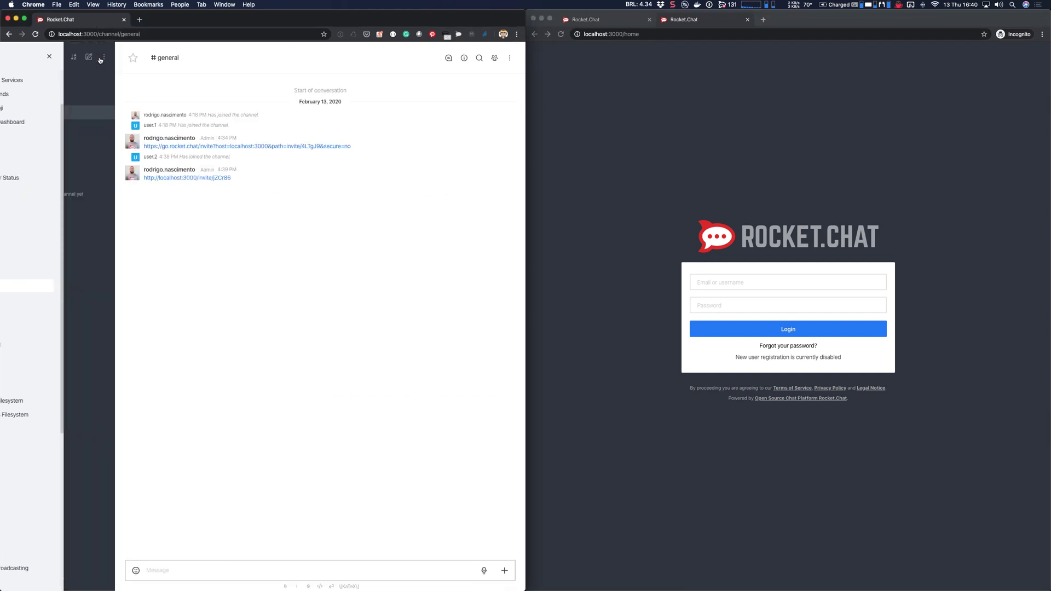
right_click(185, 180)
key(super+c)
key(Escape)
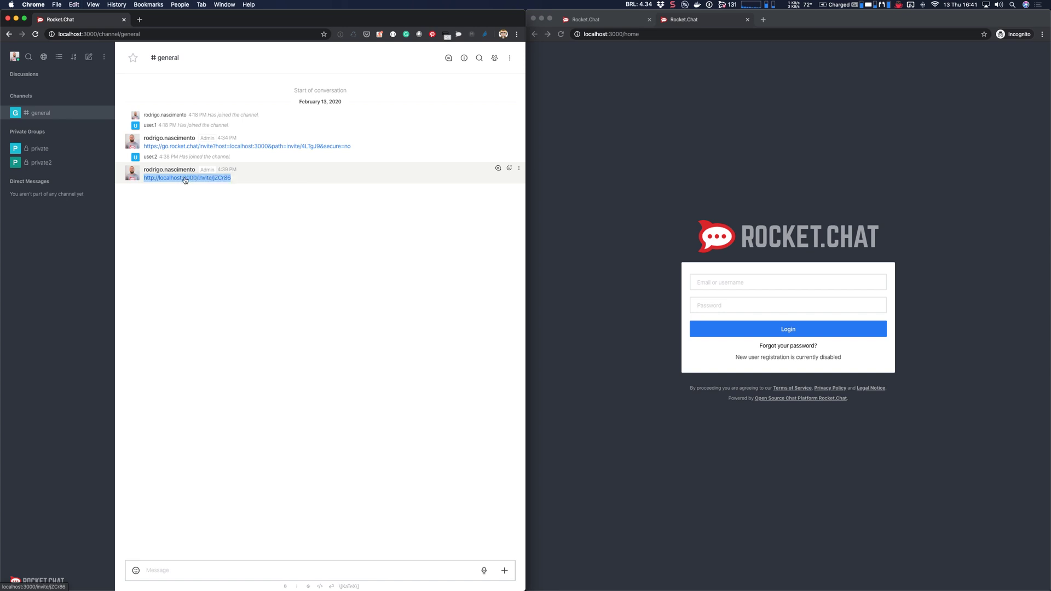
click(602, 99)
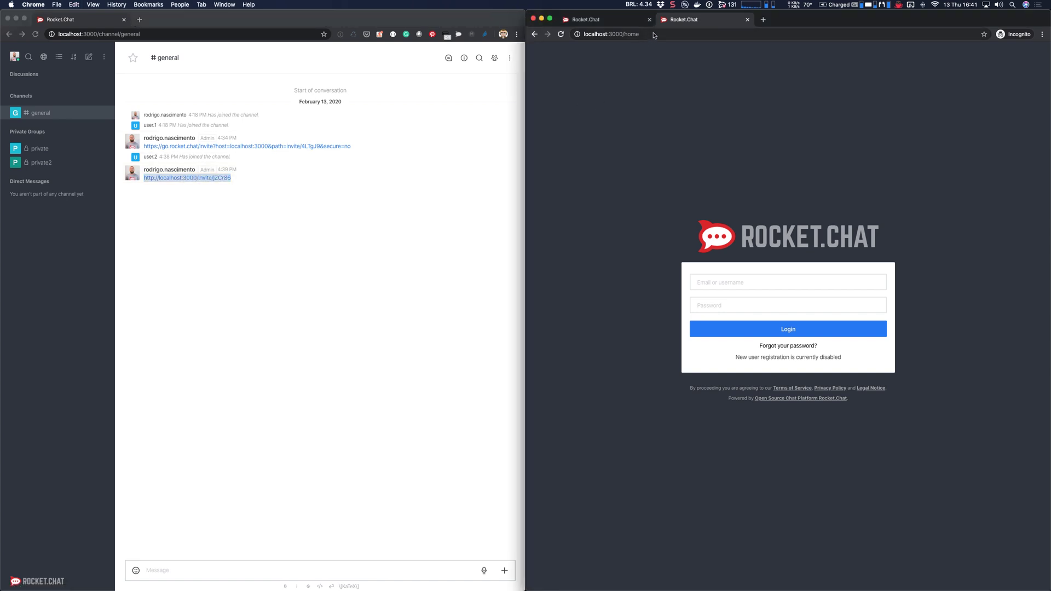
click(653, 34)
key(super+v)
key(Return)
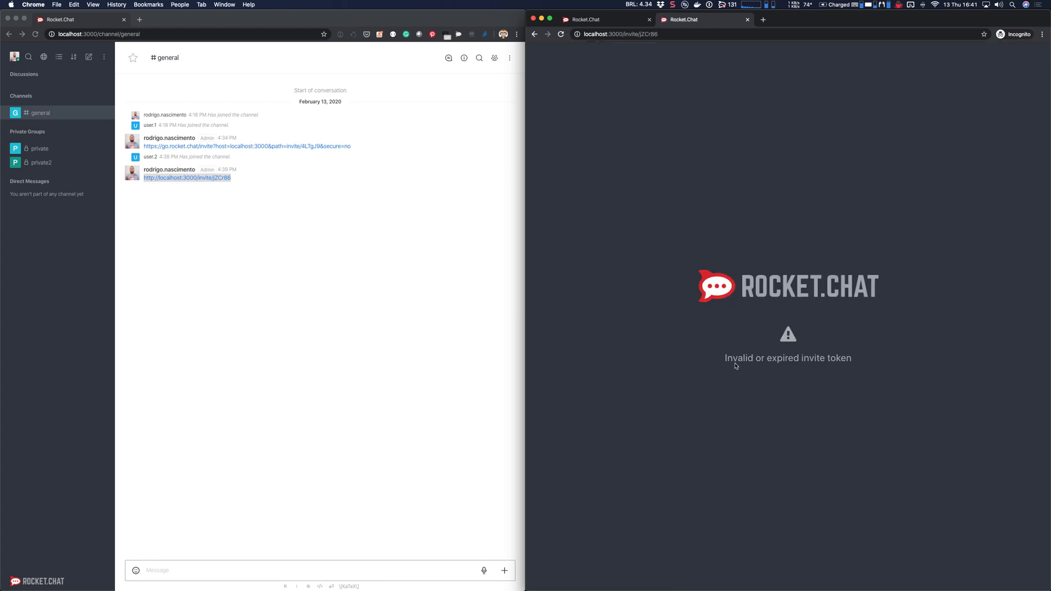
Step: Highlight the 'Invalid or expired invite token' error message, then return to the admin's window
drag(736, 363, 838, 360)
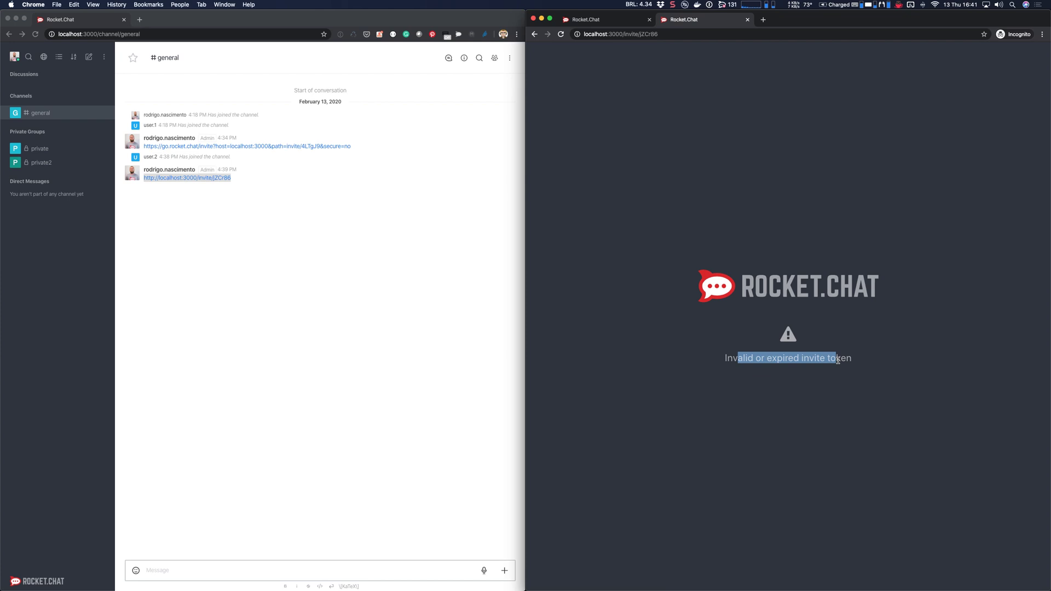
click(742, 357)
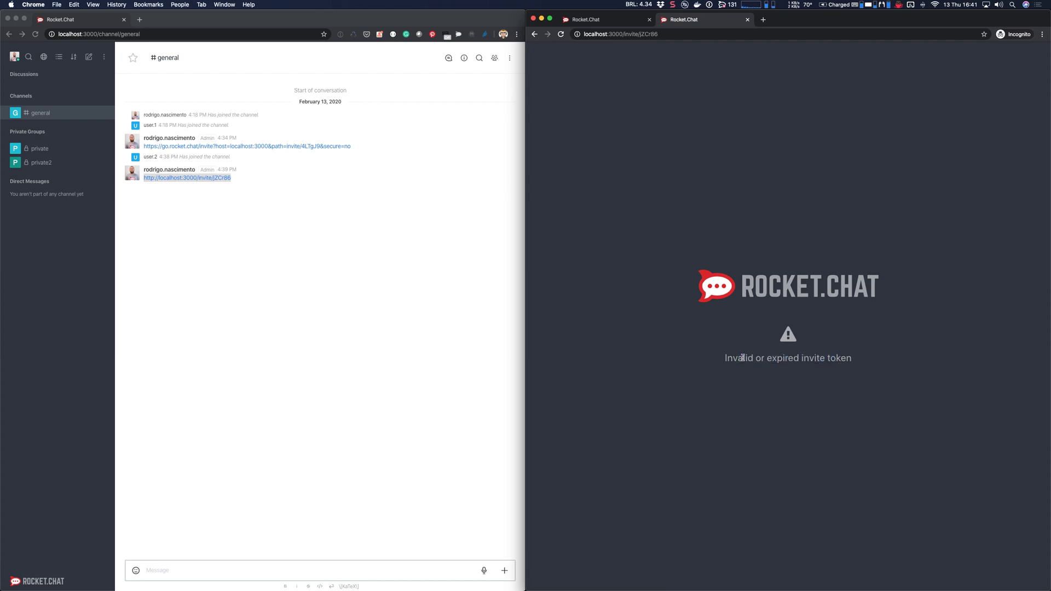
double_click(742, 357)
drag(742, 357, 850, 357)
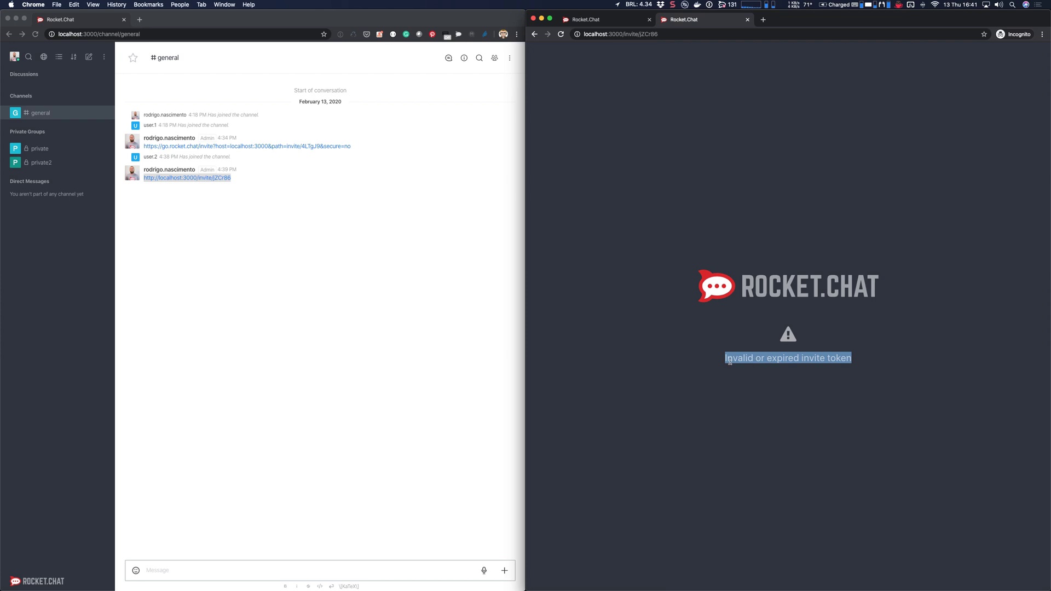
click(743, 359)
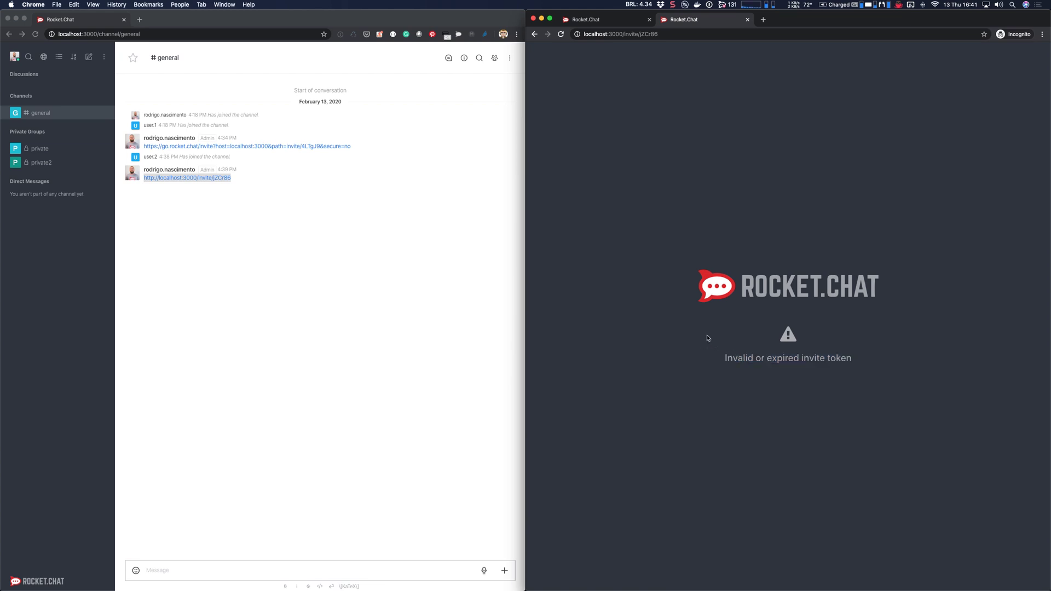
click(407, 318)
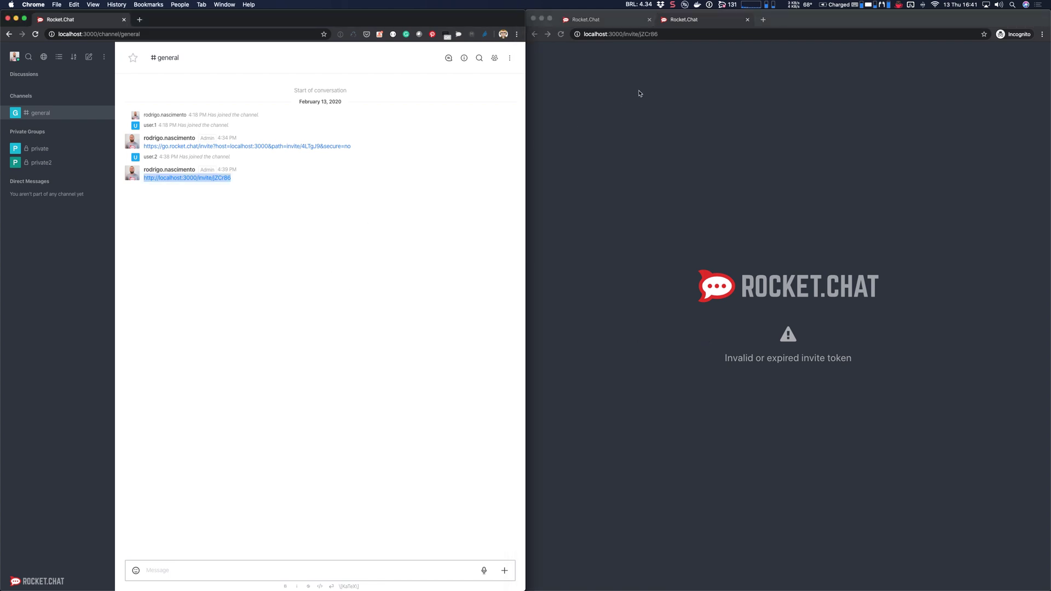
click(675, 4)
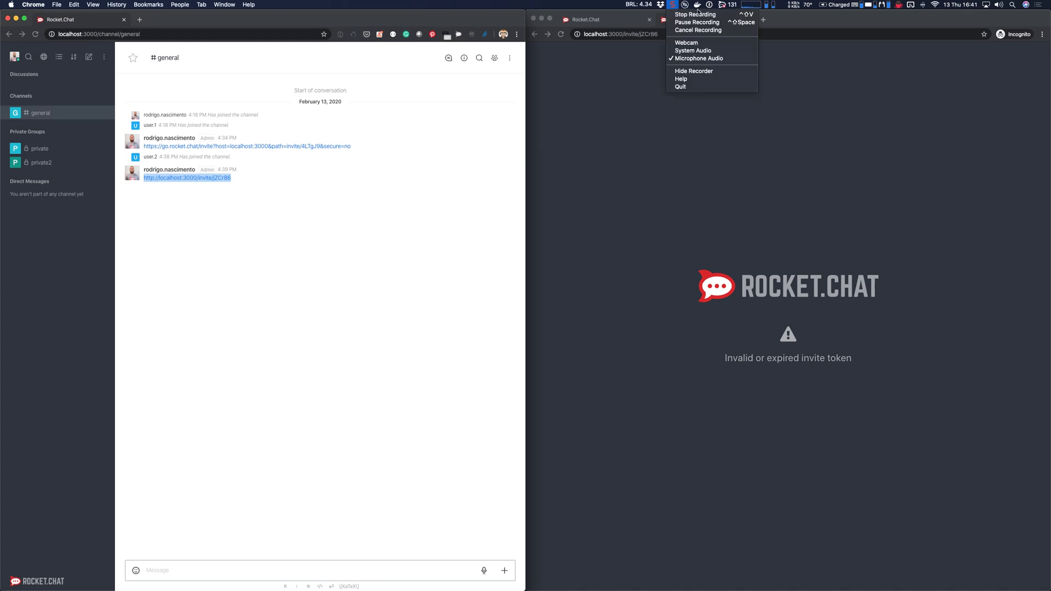